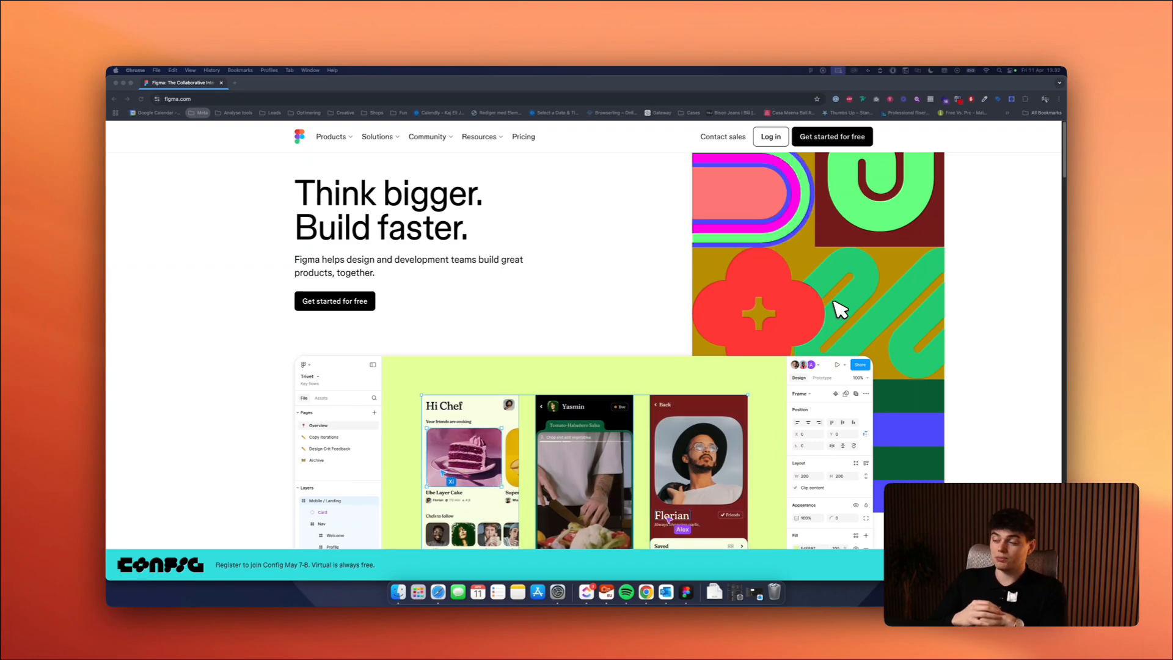
Switch to Figma and examine the sections of the Mainbrain homepage wireframe from the main hook down to the footer.
{"action": "key", "text": "super+Tab"}
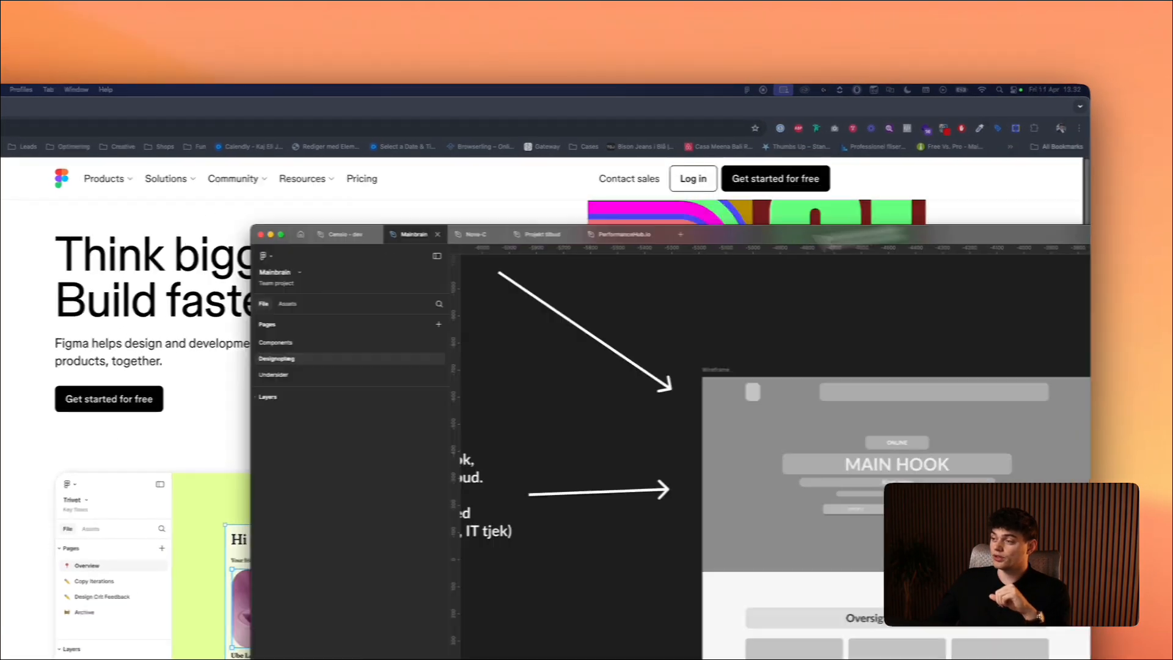
{"action": "double_click", "coordinate": [757, 252]}
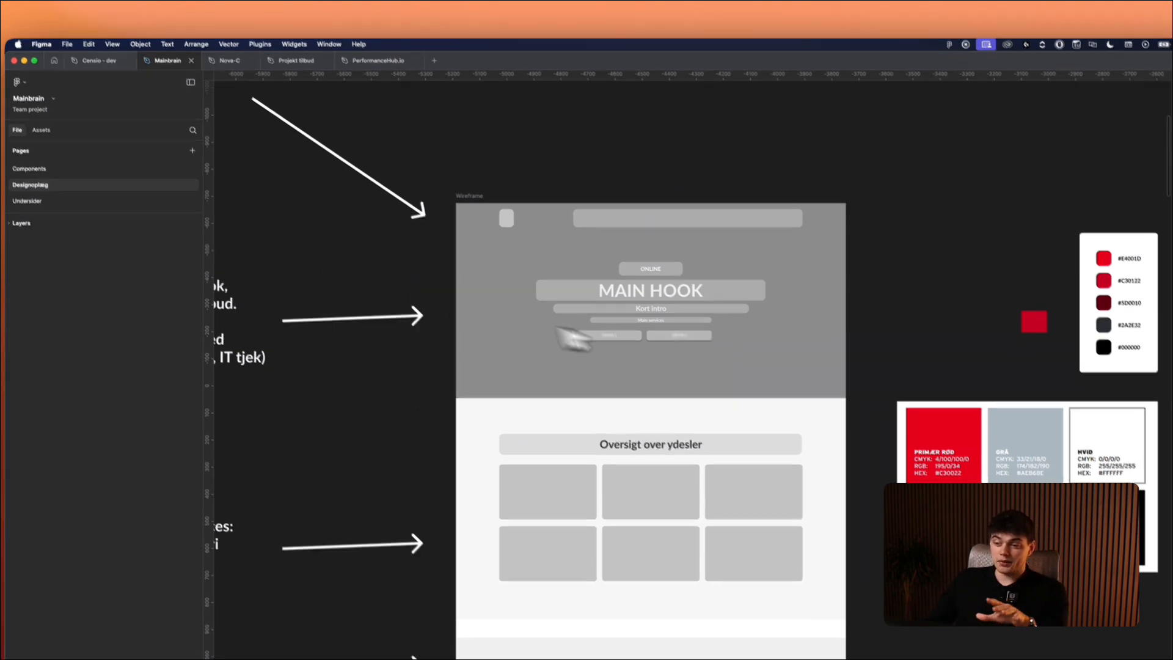
{"action": "scroll", "coordinate": [623, 302], "scroll_direction": "down", "scroll_amount": 10}
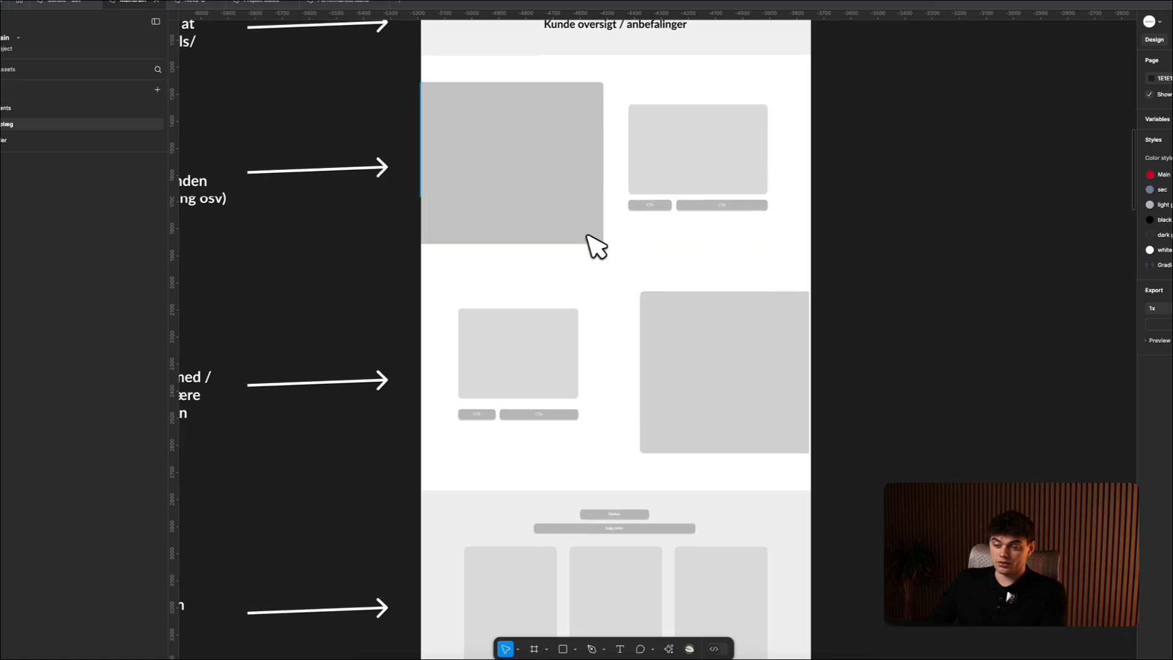
{"action": "scroll", "coordinate": [619, 244], "scroll_direction": "down", "scroll_amount": 1}
{"action": "scroll", "coordinate": [467, 190], "scroll_direction": "down", "scroll_amount": 5}
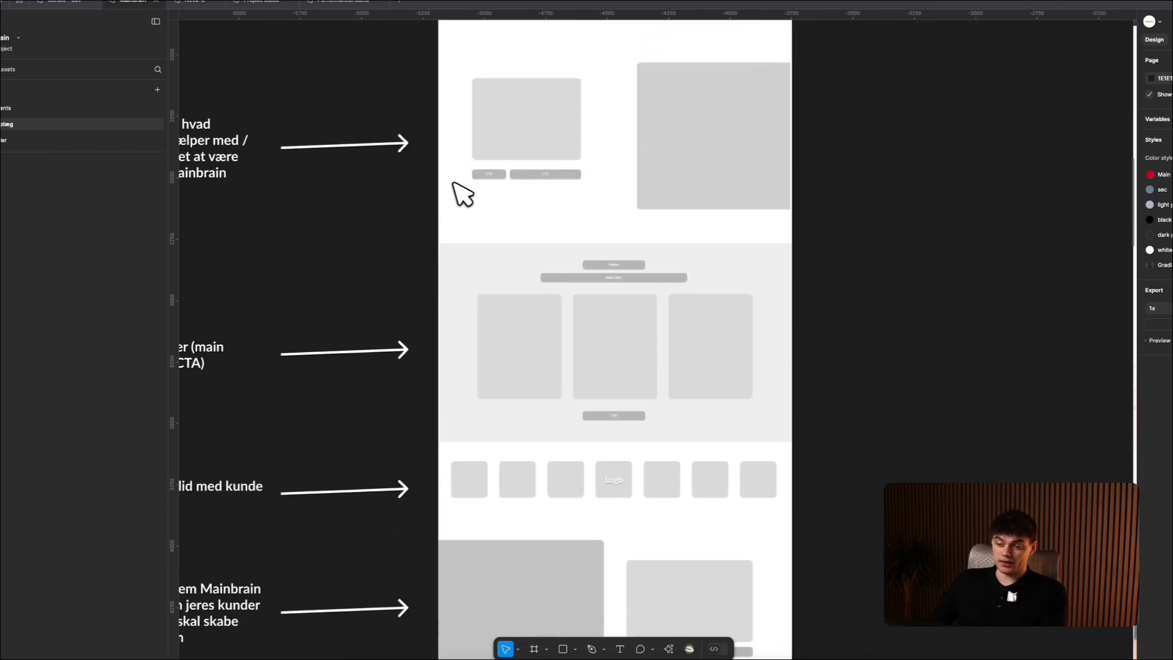
{"action": "scroll", "coordinate": [489, 201], "scroll_direction": "down", "scroll_amount": 10}
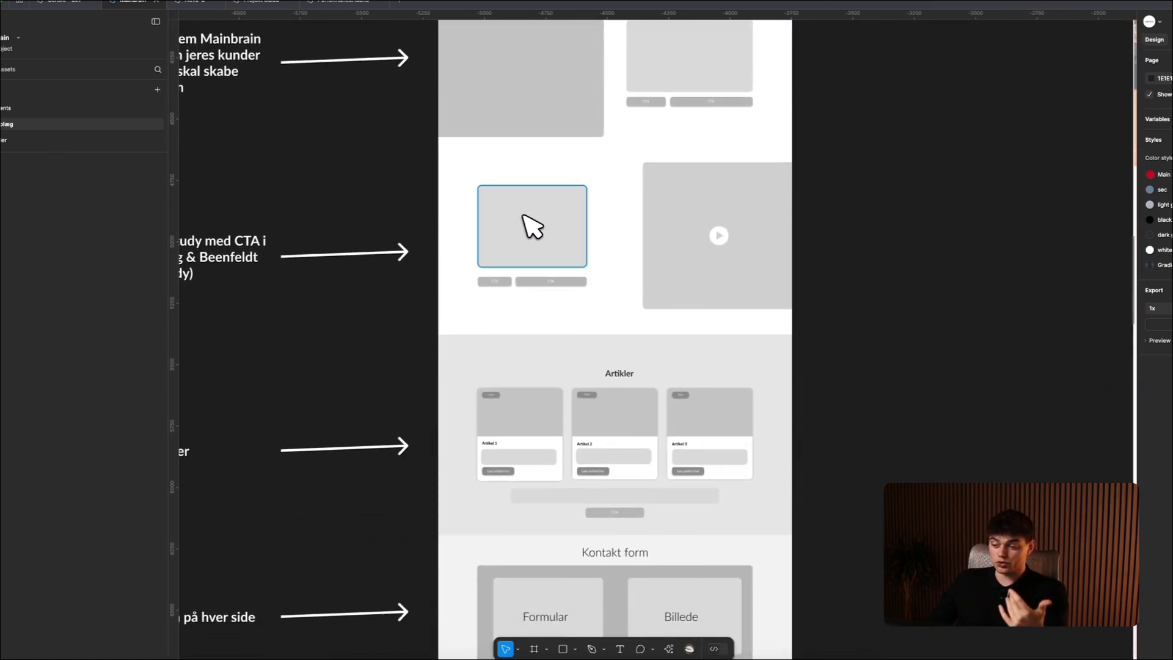
{"action": "scroll", "coordinate": [534, 226], "scroll_direction": "down", "scroll_amount": 3}
{"action": "scroll", "coordinate": [541, 226], "scroll_direction": "down", "scroll_amount": 5}
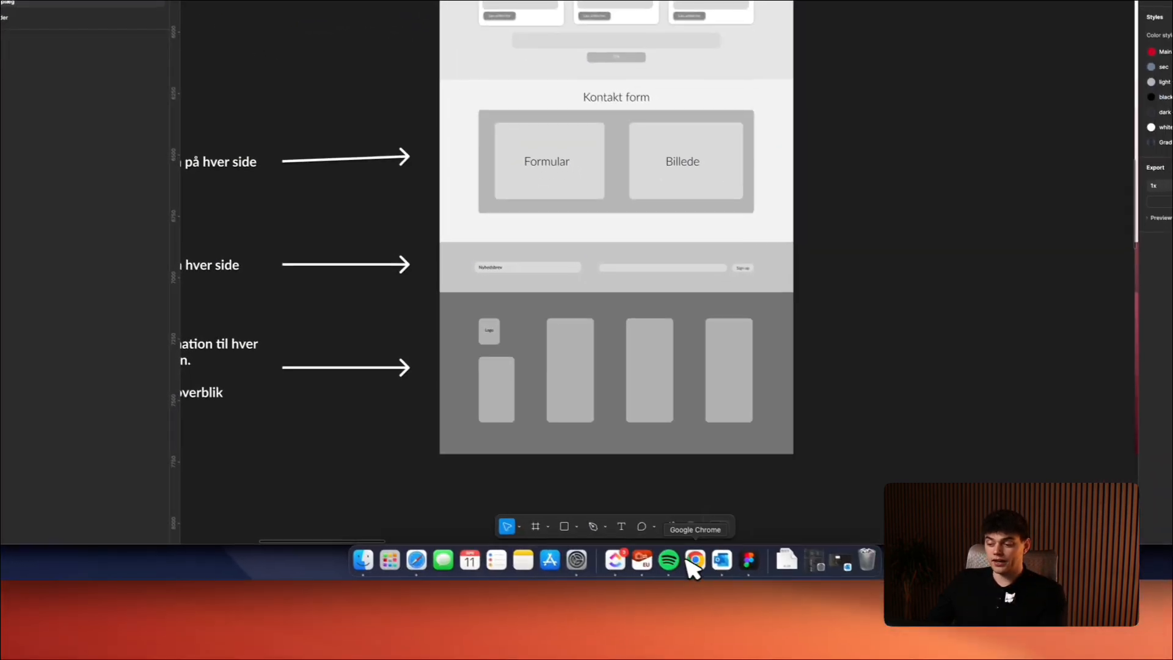
Switch to Chrome, search the web for "reloom" in a new tab and open the Relume website.
{"action": "left_click", "coordinate": [776, 637]}
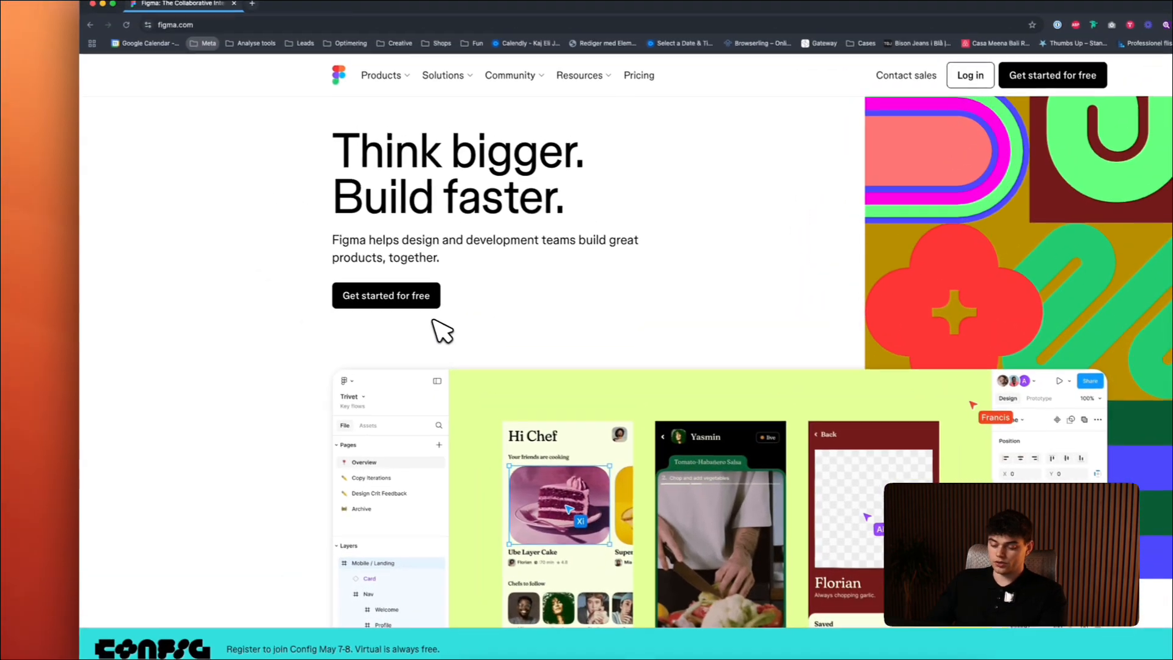
{"action": "key", "text": "ctrl+t"}
{"action": "type", "text": "reloom"}
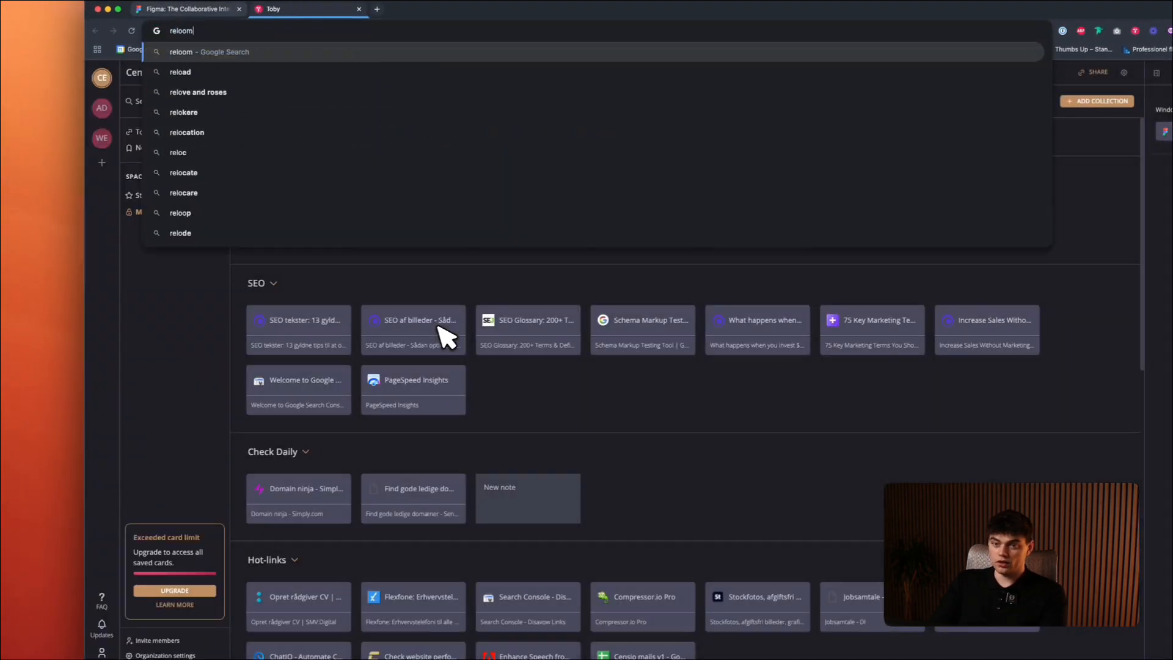
{"action": "key", "text": "Return"}
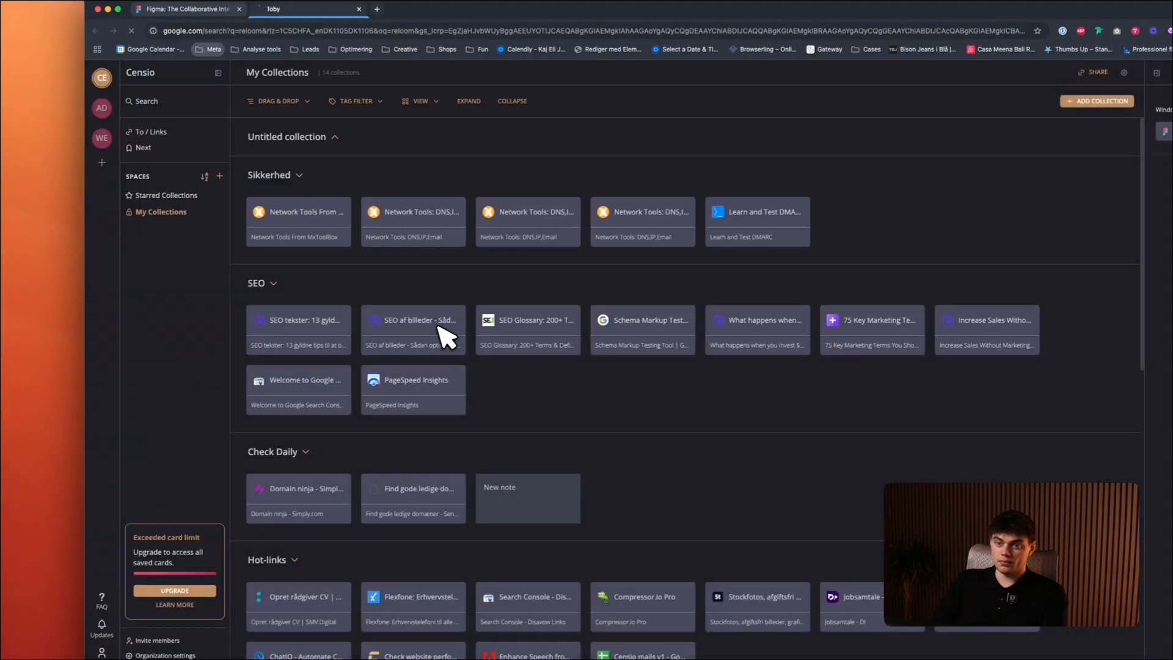
{"action": "left_click", "coordinate": [340, 244]}
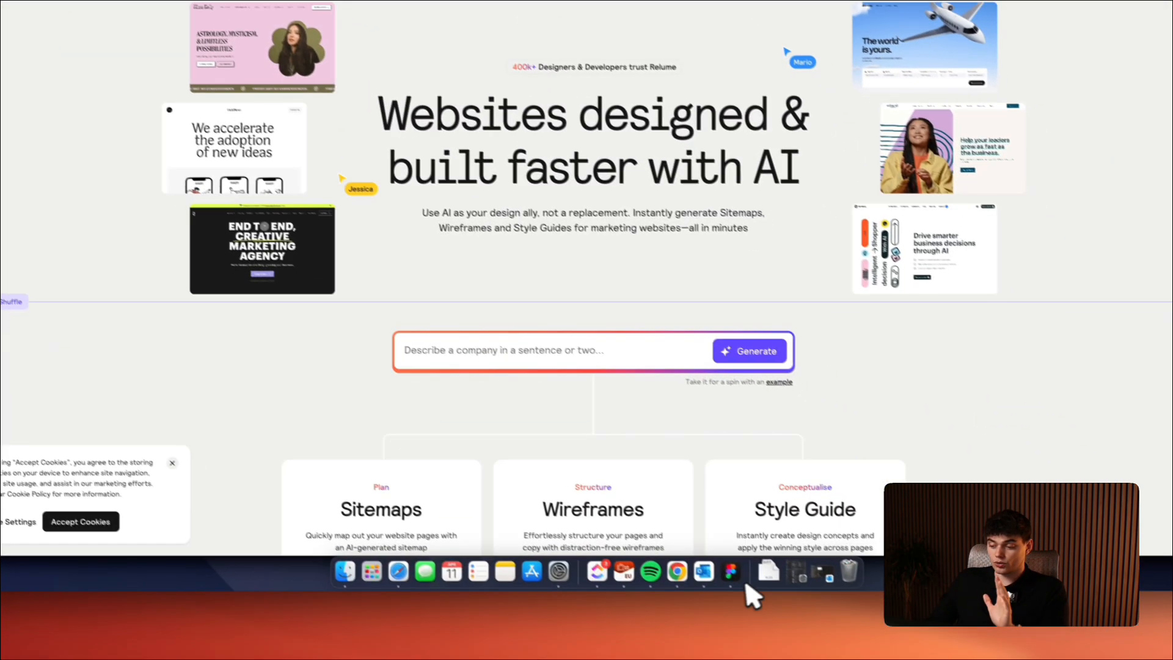
Switch back to Figma and review the wireframe's sections together with the explanatory notes that point to them.
{"action": "left_click", "coordinate": [725, 559]}
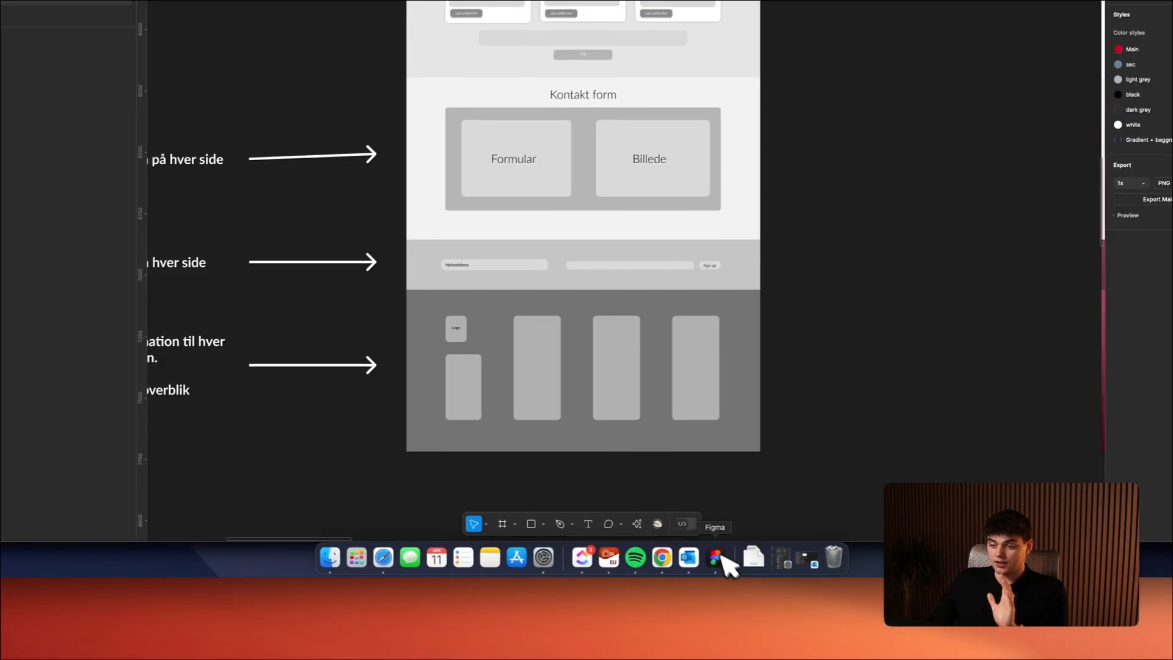
{"action": "scroll", "coordinate": [452, 342], "scroll_direction": "up", "scroll_amount": 3}
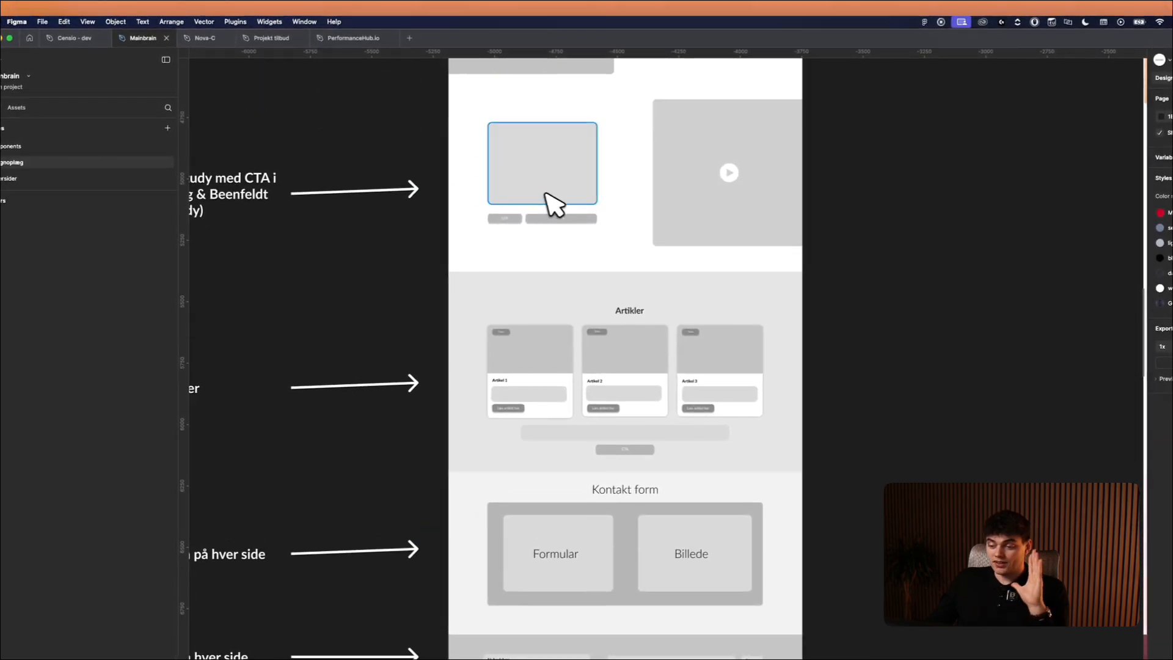
{"action": "scroll", "coordinate": [582, 262], "scroll_direction": "down", "scroll_amount": 5}
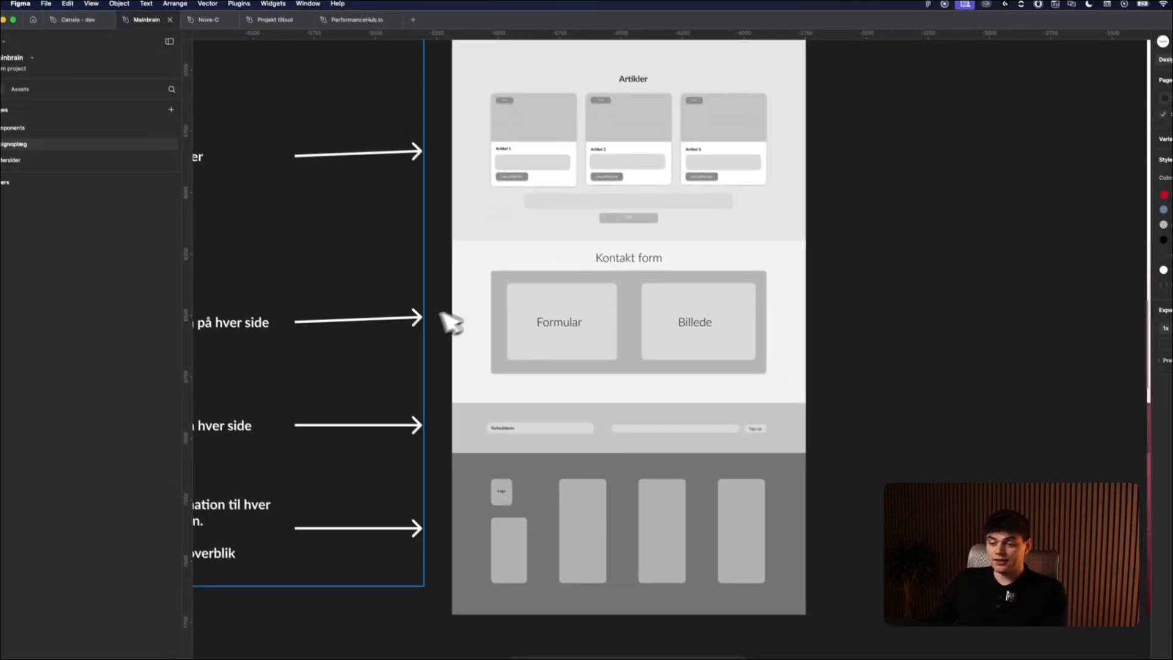
{"action": "scroll", "coordinate": [703, 342], "scroll_direction": "down", "scroll_amount": 5}
{"action": "scroll", "coordinate": [555, 296], "scroll_direction": "up", "scroll_amount": 8}
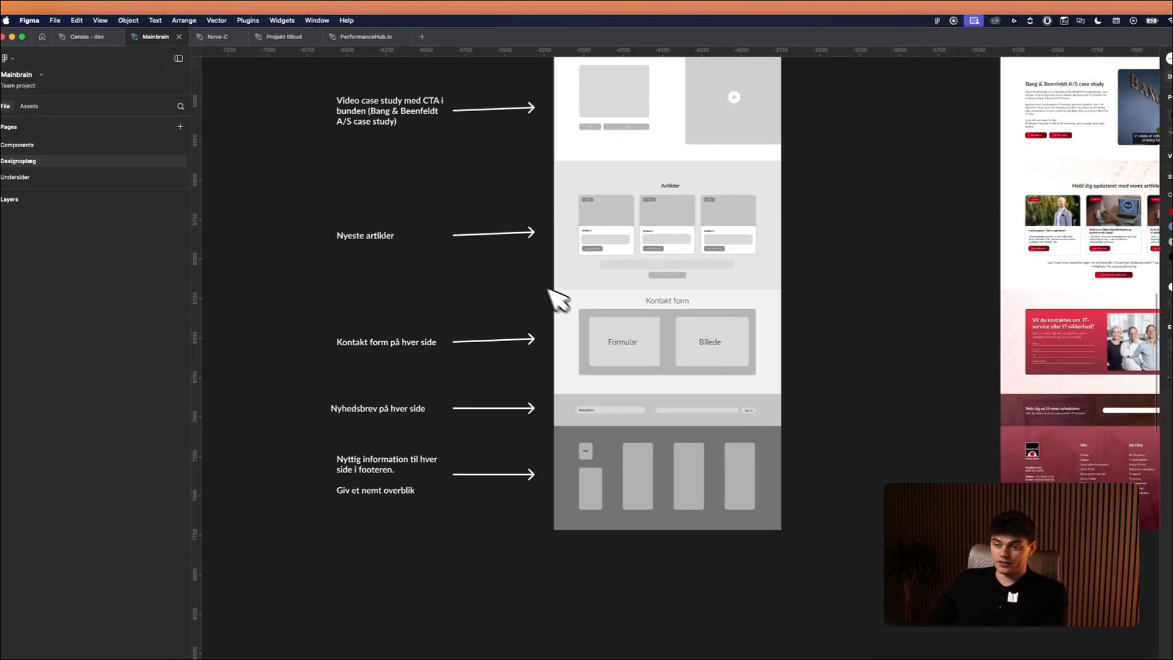
{"action": "scroll", "coordinate": [488, 293], "scroll_direction": "up", "scroll_amount": 5}
{"action": "scroll", "coordinate": [488, 302], "scroll_direction": "up", "scroll_amount": 10}
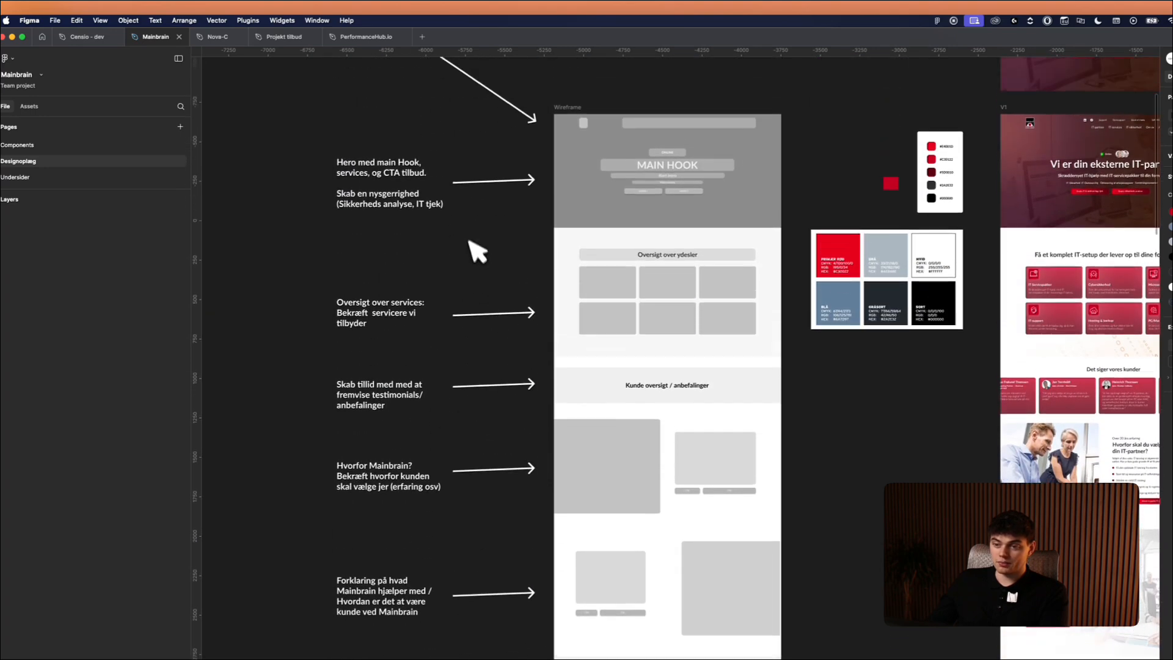
{"action": "scroll", "coordinate": [518, 267], "scroll_direction": "down", "scroll_amount": 5}
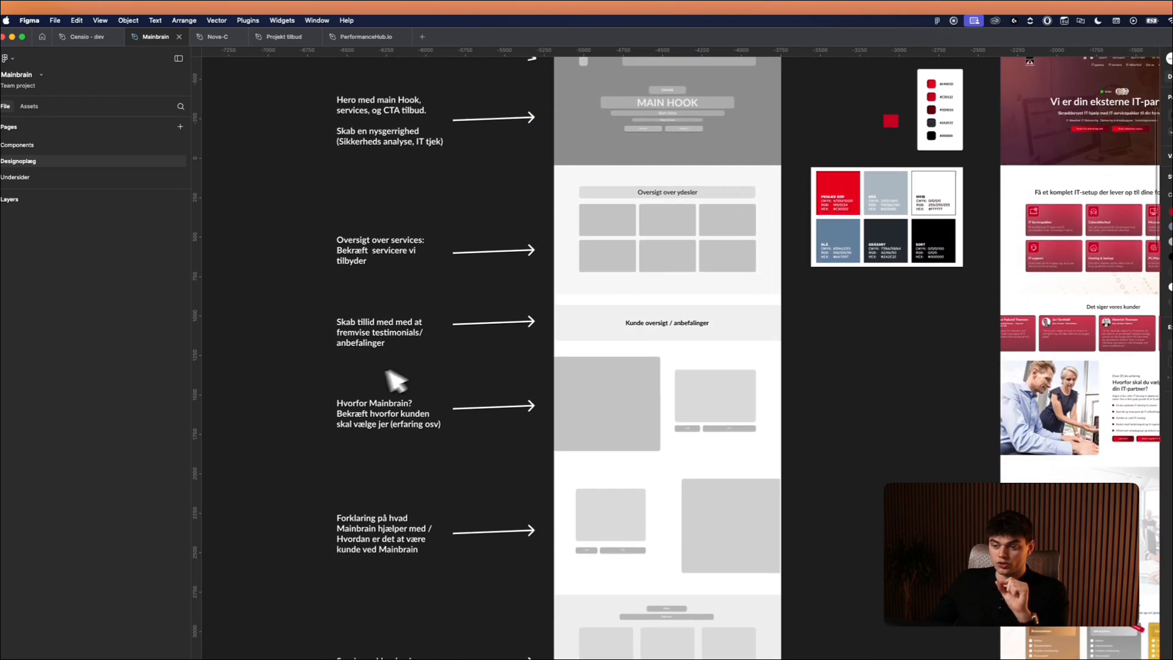
{"action": "scroll", "coordinate": [493, 408], "scroll_direction": "down", "scroll_amount": 4}
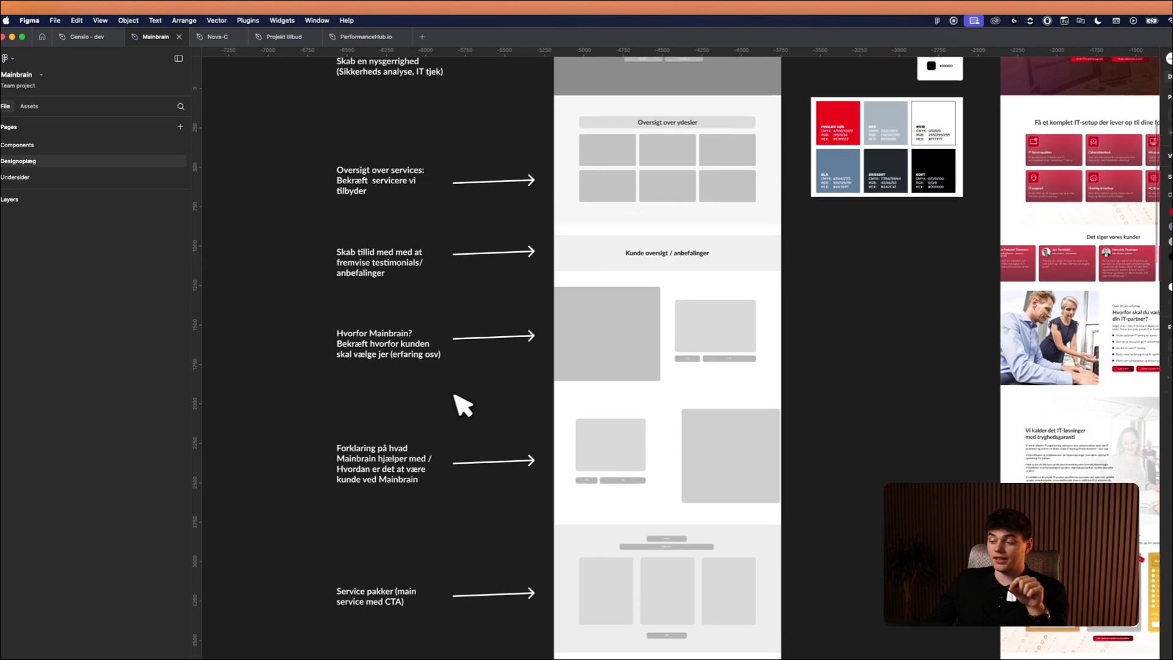
{"action": "scroll", "coordinate": [501, 410], "scroll_direction": "down", "scroll_amount": 4}
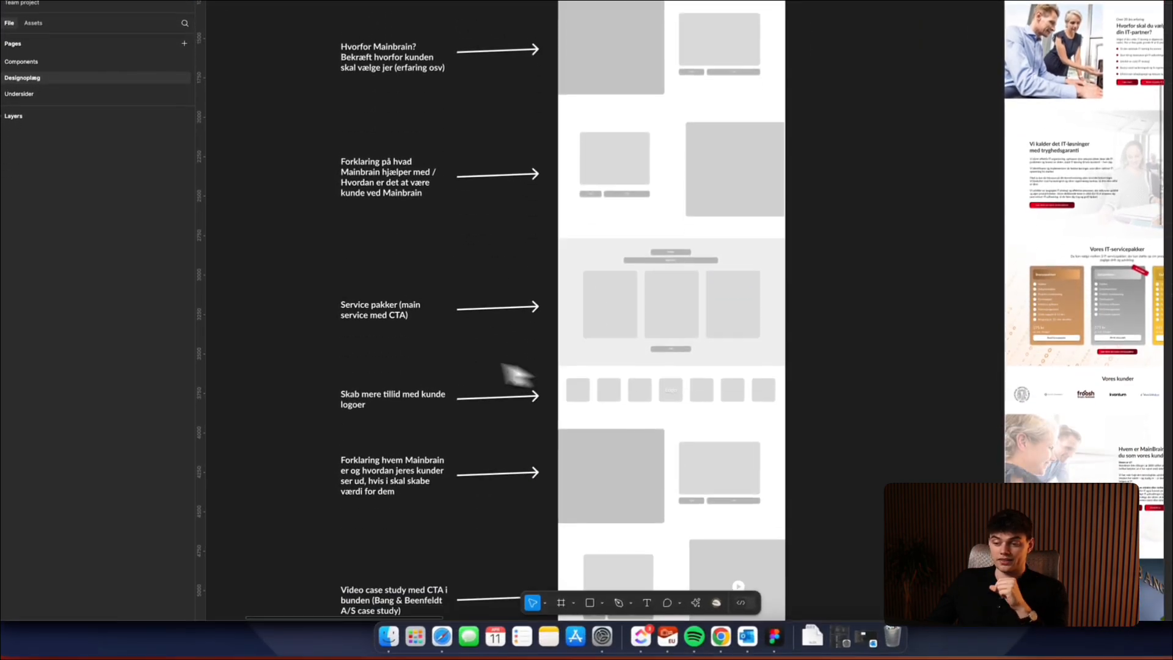
{"action": "scroll", "coordinate": [675, 326], "scroll_direction": "down", "scroll_amount": 10}
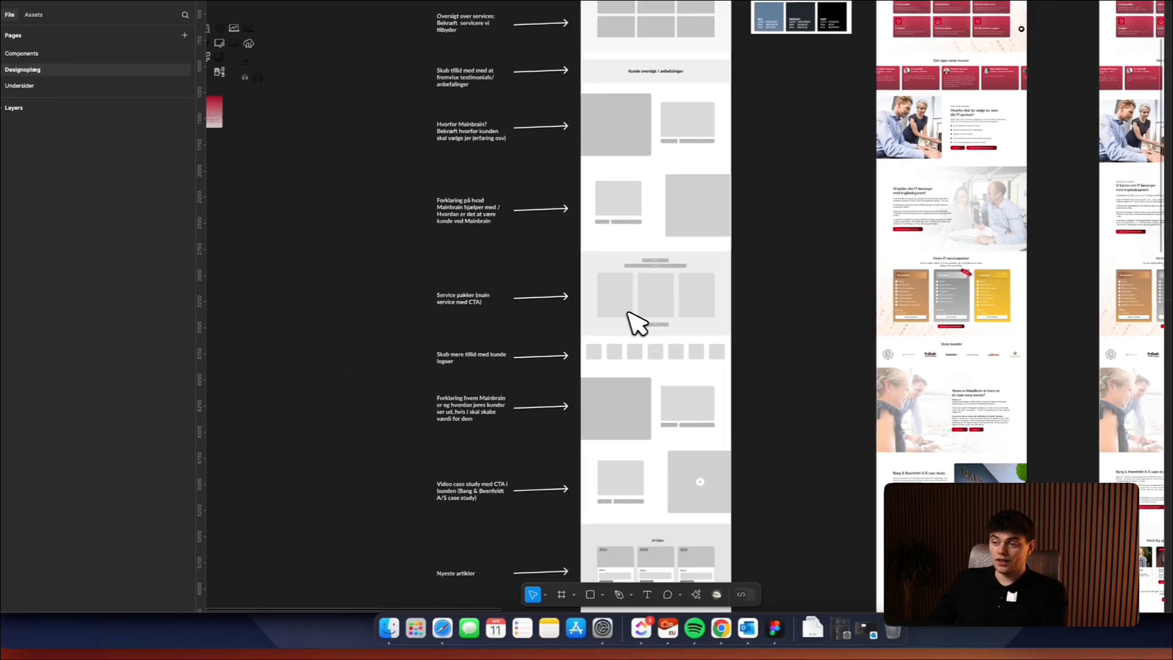
Look over the coloured homepage design versions and header variants beside the wireframe, through to the Korrektur 1 v1 frame.
{"action": "scroll", "coordinate": [721, 296], "scroll_direction": "right", "scroll_amount": 10}
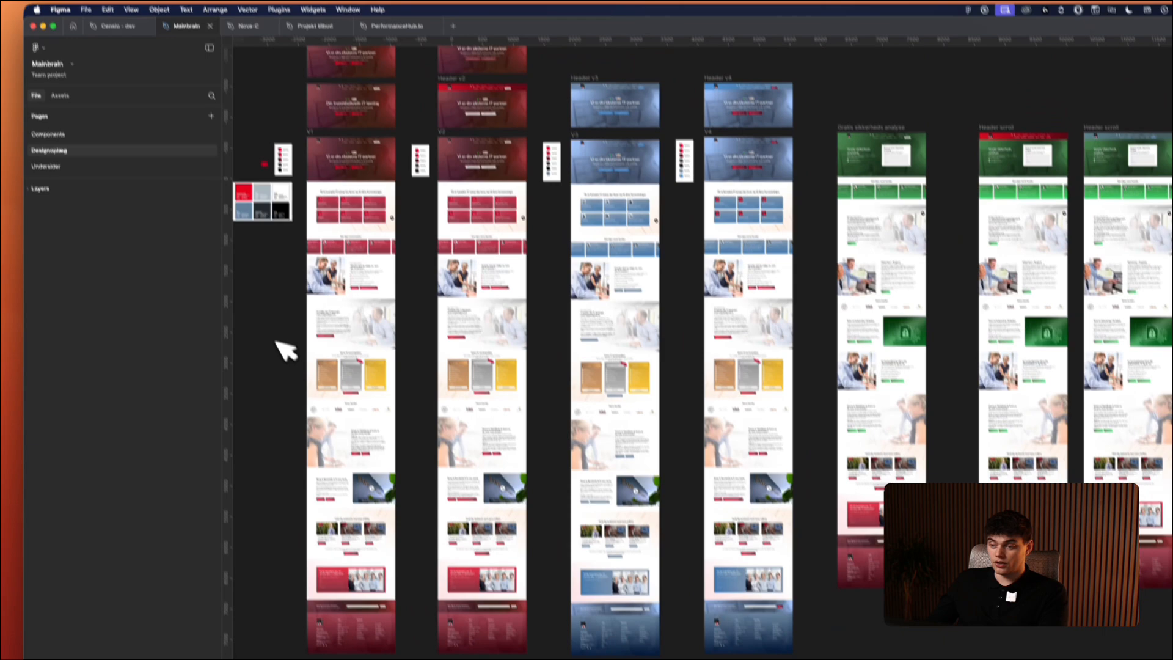
{"action": "scroll", "coordinate": [293, 361], "scroll_direction": "down", "scroll_amount": 8}
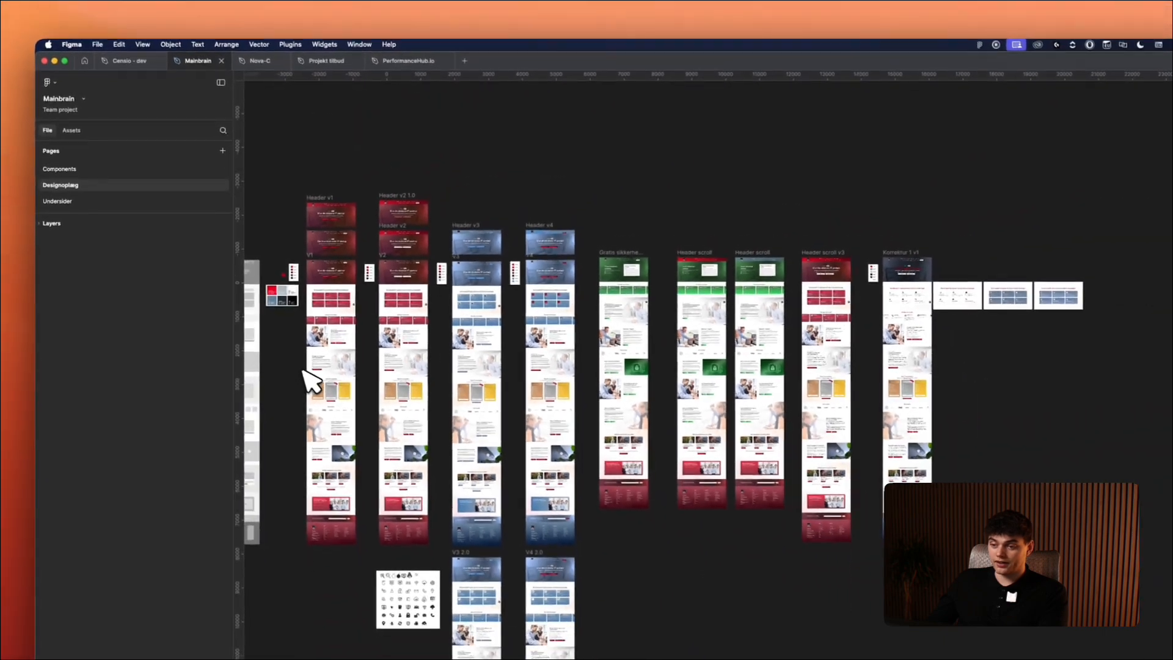
{"action": "scroll", "coordinate": [550, 275], "scroll_direction": "left", "scroll_amount": 5}
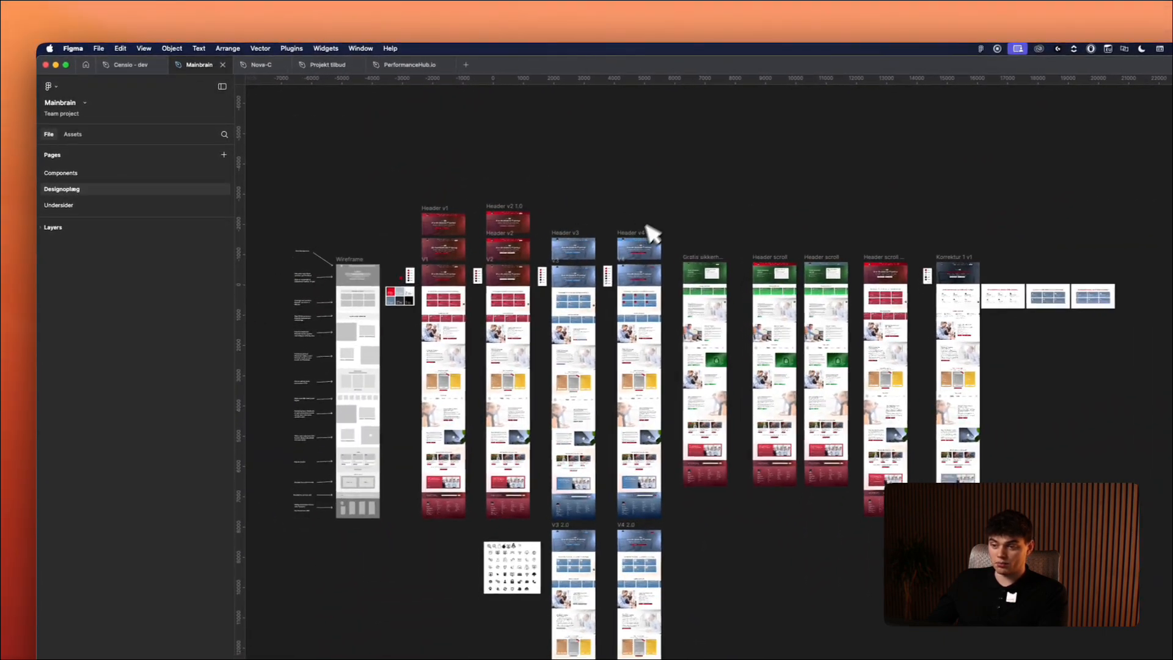
{"action": "scroll", "coordinate": [652, 232], "scroll_direction": "down", "scroll_amount": 2}
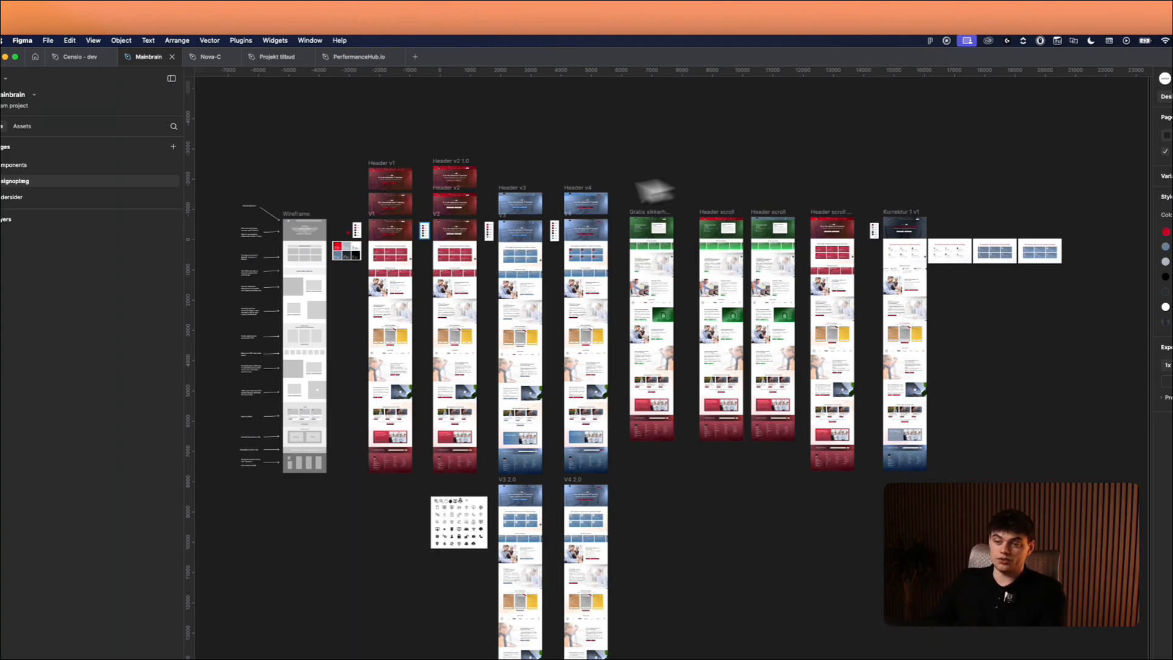
{"action": "scroll", "coordinate": [361, 176], "scroll_direction": "up", "scroll_amount": 5}
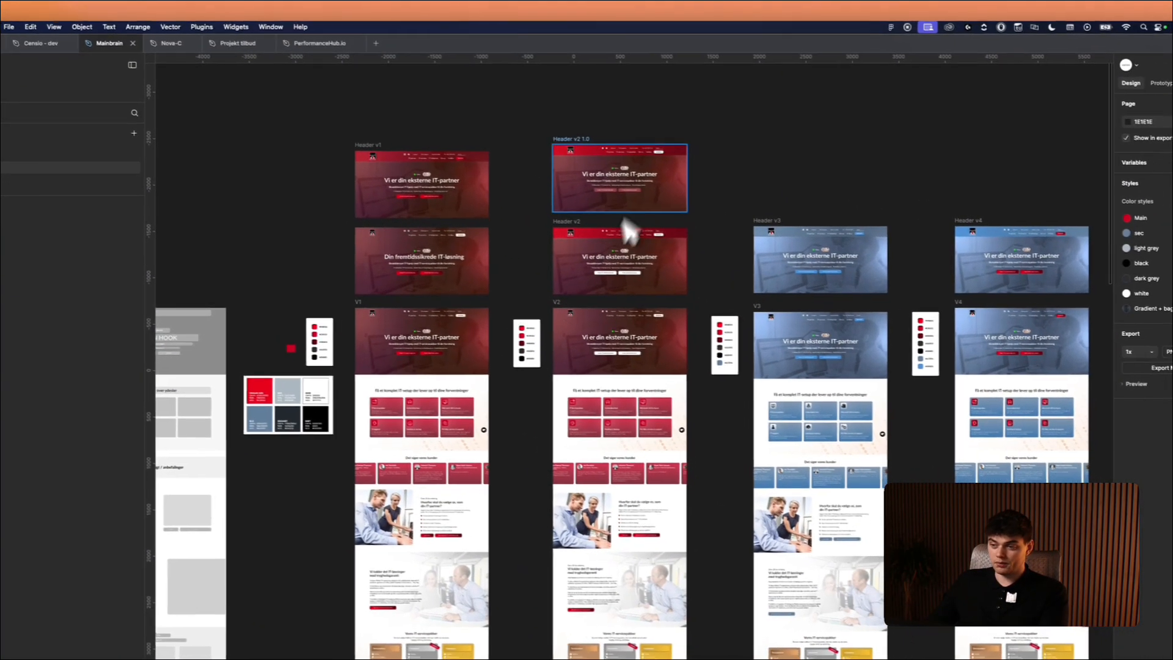
{"action": "scroll", "coordinate": [724, 194], "scroll_direction": "down", "scroll_amount": 3}
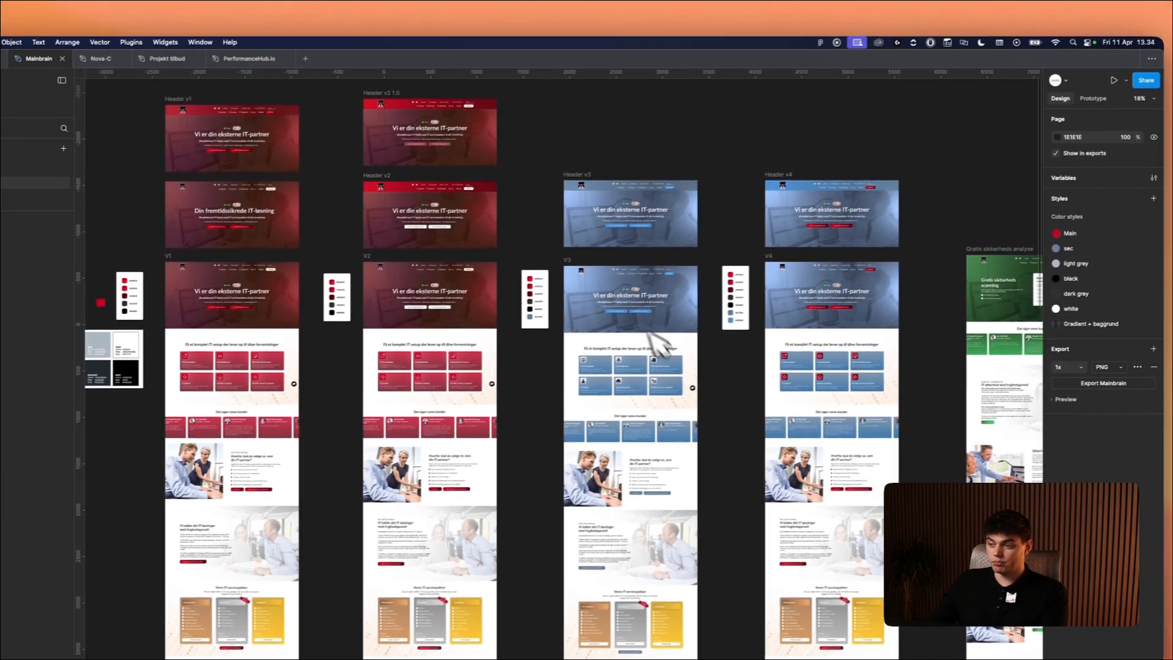
{"action": "scroll", "coordinate": [877, 207], "scroll_direction": "right", "scroll_amount": 20}
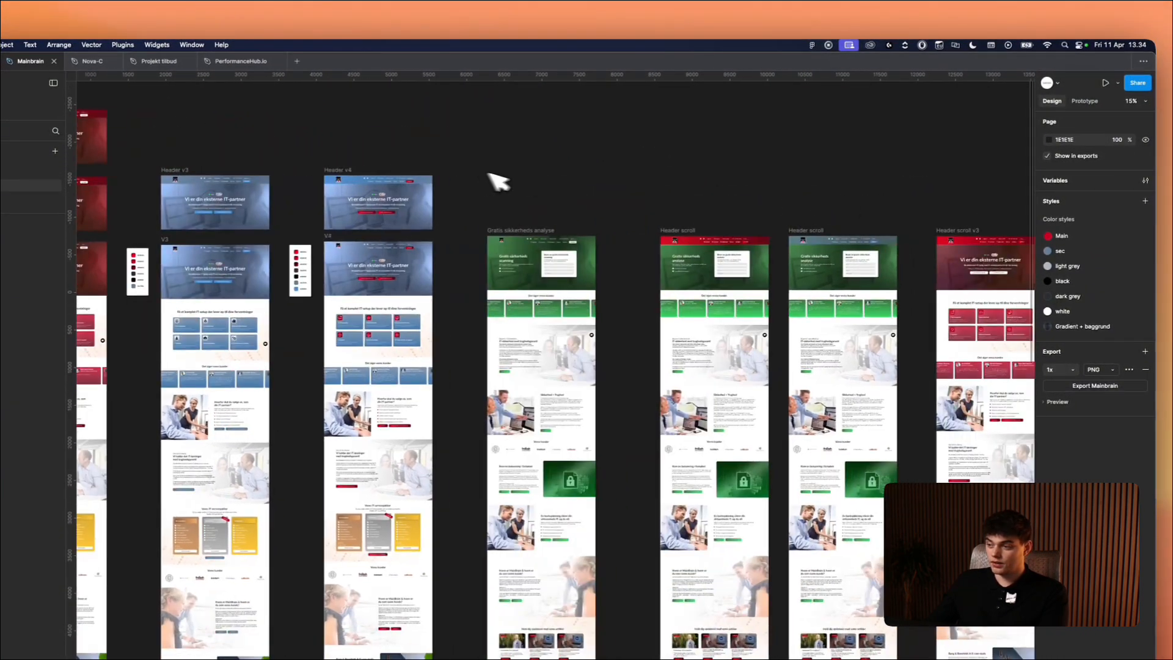
{"action": "scroll", "coordinate": [739, 196], "scroll_direction": "up", "scroll_amount": 3}
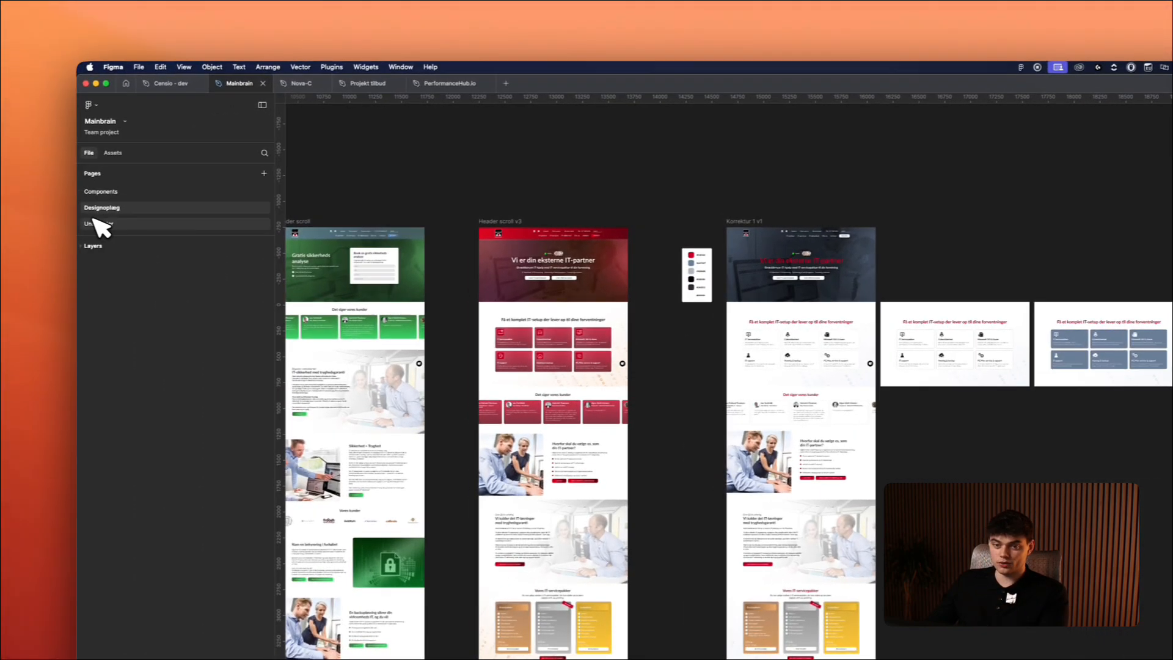
Open the Undersider page and look over its list of finished pages and the subpage designs.
{"action": "left_click", "coordinate": [116, 229]}
{"action": "scroll", "coordinate": [527, 171], "scroll_direction": "up", "scroll_amount": 5}
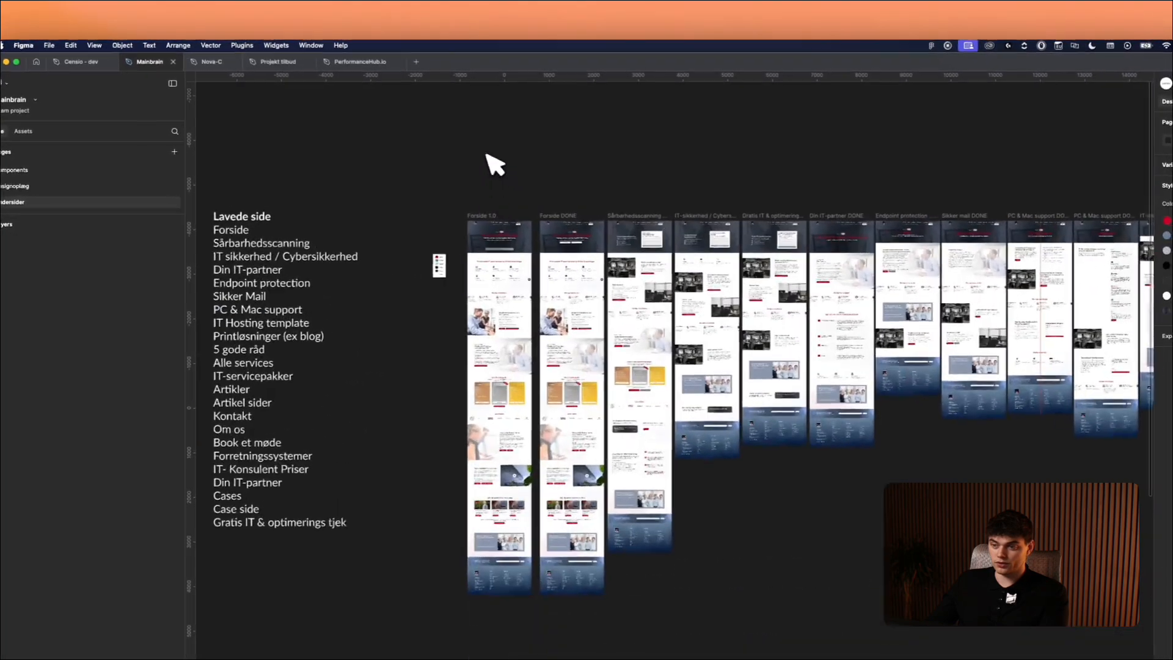
{"action": "scroll", "coordinate": [443, 292], "scroll_direction": "up", "scroll_amount": 3}
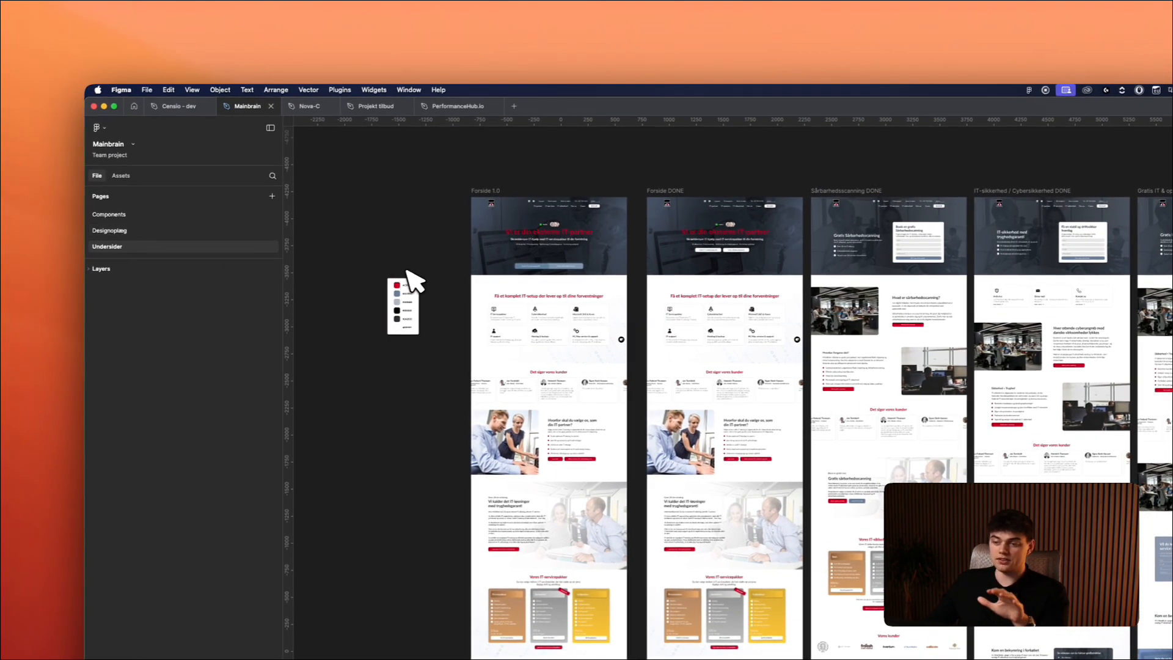
Return to the Designoplæg page, compare the wireframe with the finished design versions and inspect the V1 hero section up close.
{"action": "left_click", "coordinate": [126, 230]}
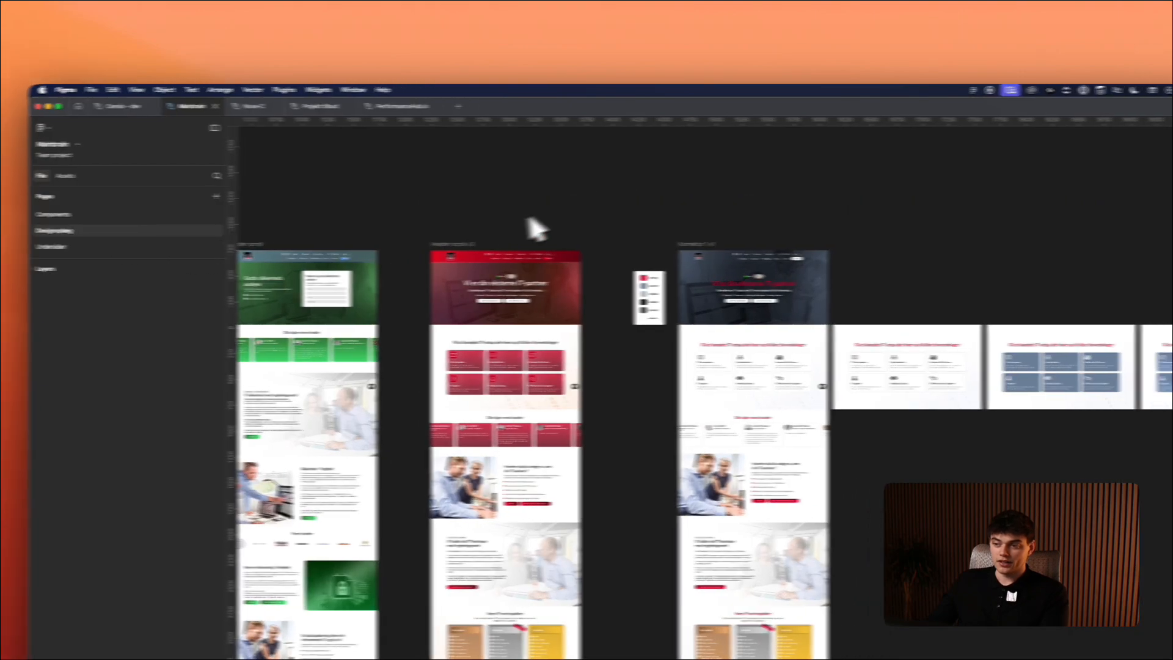
{"action": "scroll", "coordinate": [524, 214], "scroll_direction": "down", "scroll_amount": 3}
{"action": "scroll", "coordinate": [505, 213], "scroll_direction": "left", "scroll_amount": 10}
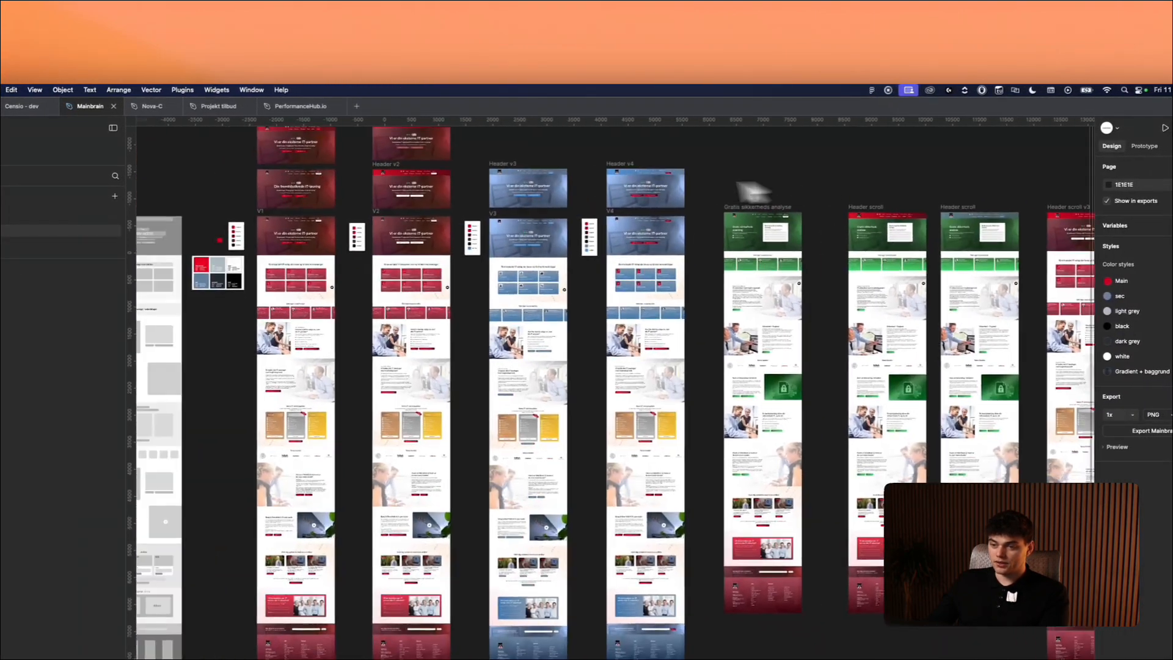
{"action": "scroll", "coordinate": [465, 284], "scroll_direction": "left", "scroll_amount": 1}
{"action": "scroll", "coordinate": [464, 283], "scroll_direction": "up", "scroll_amount": 1}
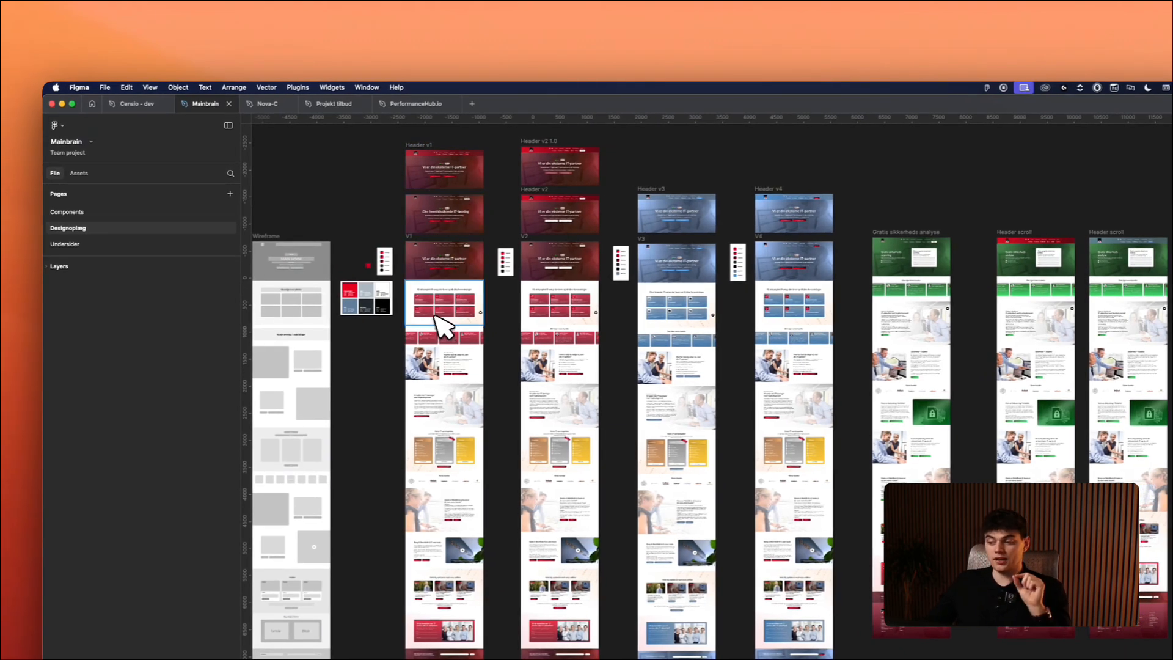
{"action": "scroll", "coordinate": [446, 184], "scroll_direction": "down", "scroll_amount": 2}
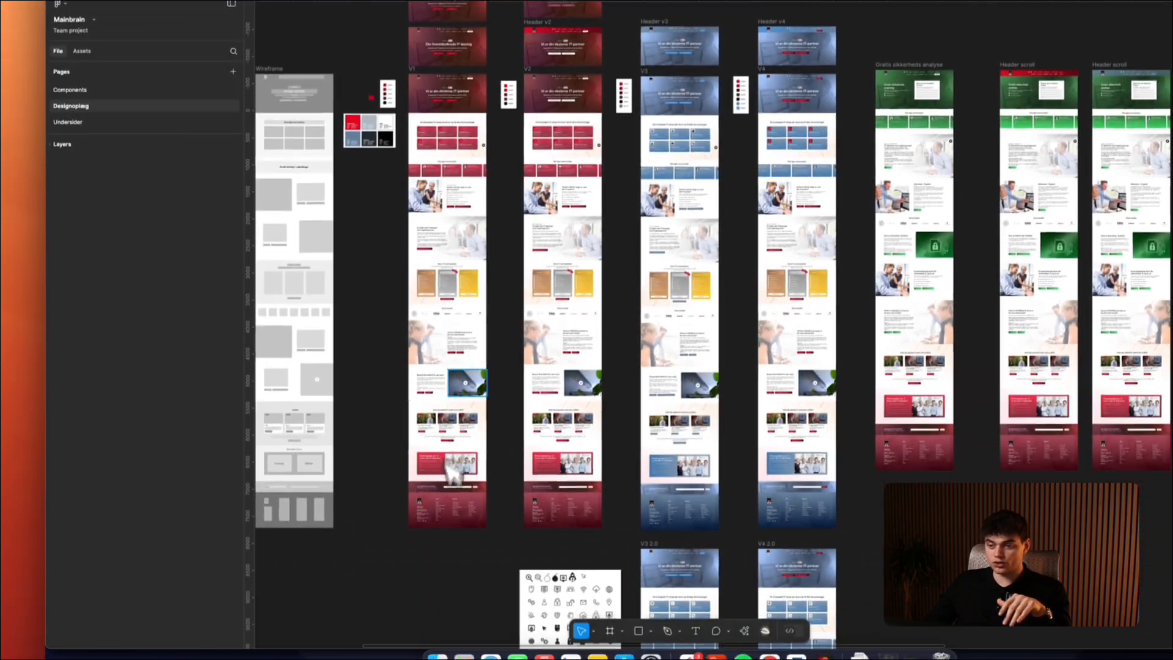
{"action": "scroll", "coordinate": [448, 522], "scroll_direction": "up", "scroll_amount": 4}
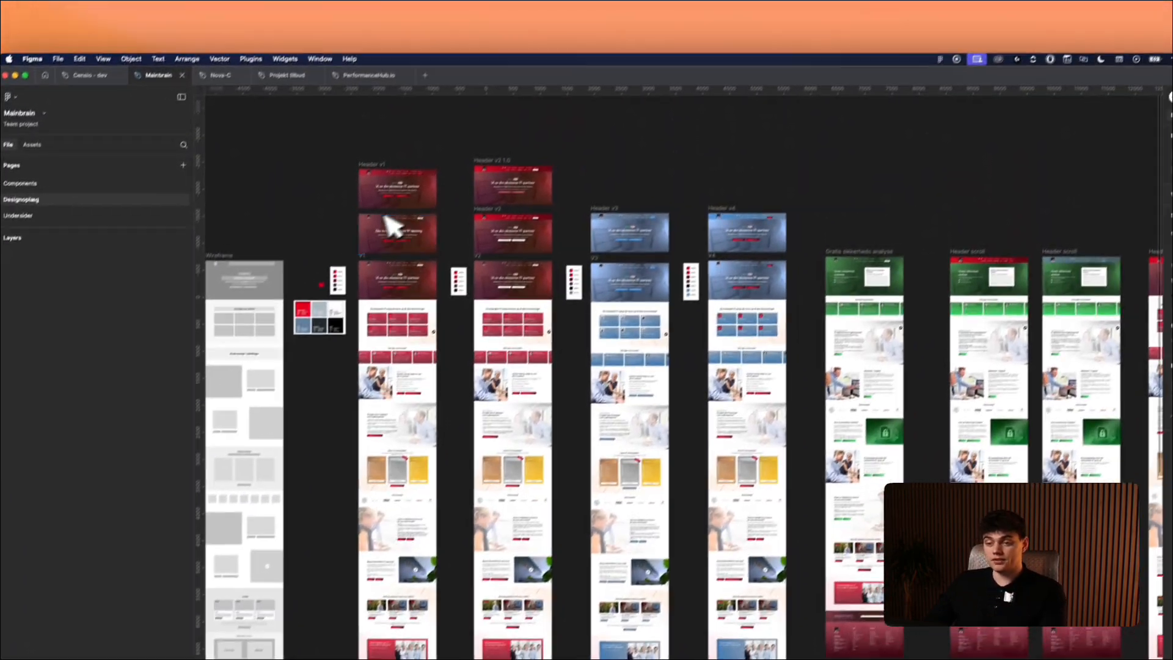
{"action": "scroll", "coordinate": [449, 153], "scroll_direction": "up", "scroll_amount": 10}
{"action": "scroll", "coordinate": [639, 297], "scroll_direction": "down", "scroll_amount": 10}
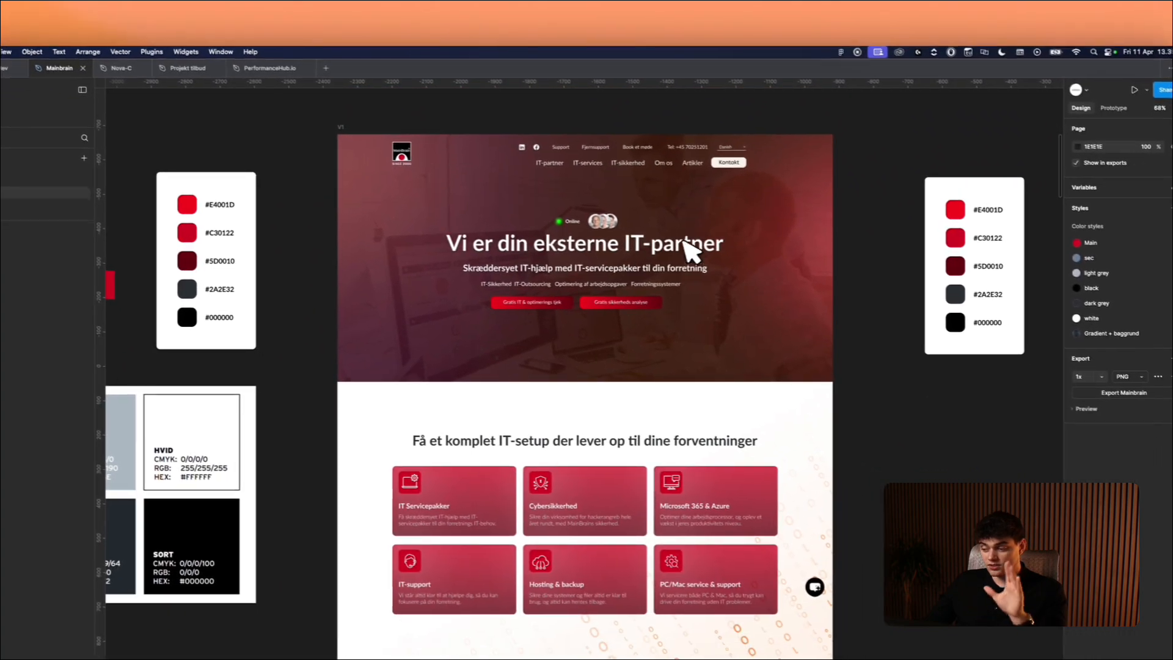
Read through the V1 homepage from the hero and service cards down to the contact form and footer.
{"action": "scroll", "coordinate": [855, 348], "scroll_direction": "down", "scroll_amount": 15}
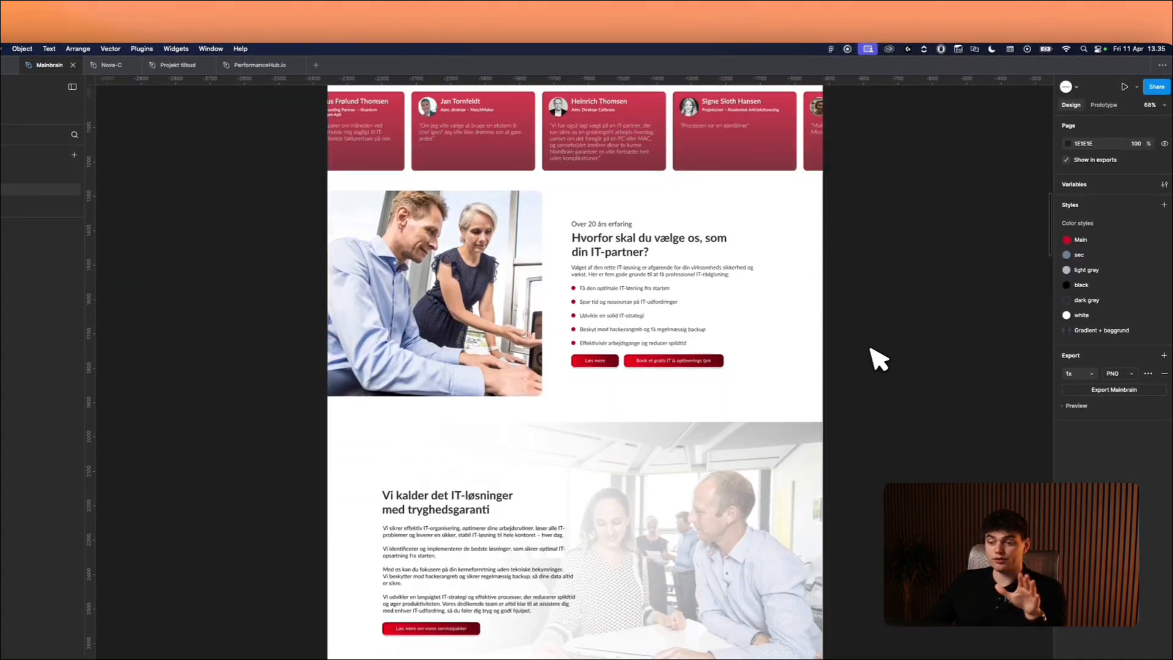
{"action": "scroll", "coordinate": [861, 353], "scroll_direction": "down", "scroll_amount": 10}
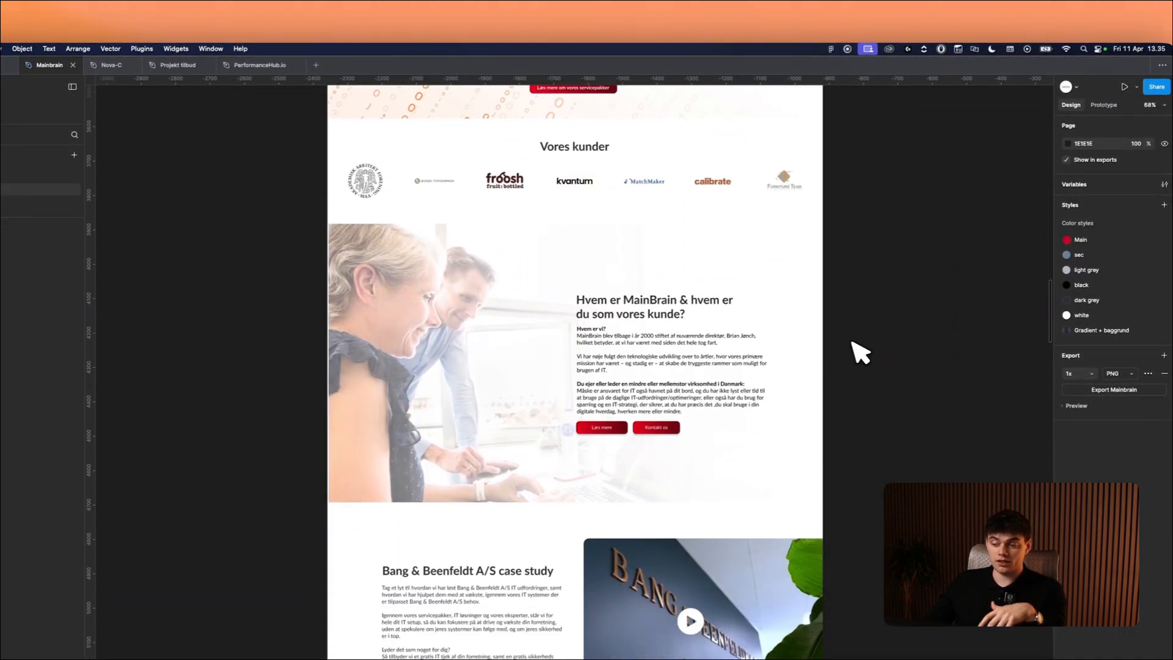
{"action": "scroll", "coordinate": [861, 350], "scroll_direction": "down", "scroll_amount": 10}
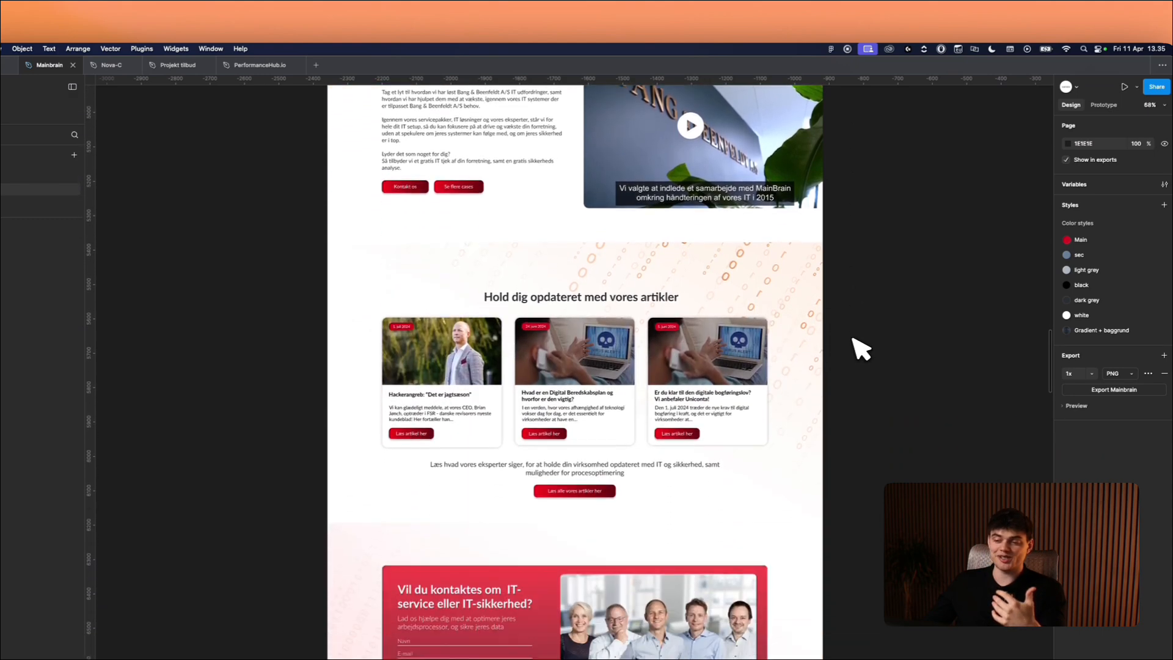
{"action": "scroll", "coordinate": [732, 294], "scroll_direction": "down", "scroll_amount": 5}
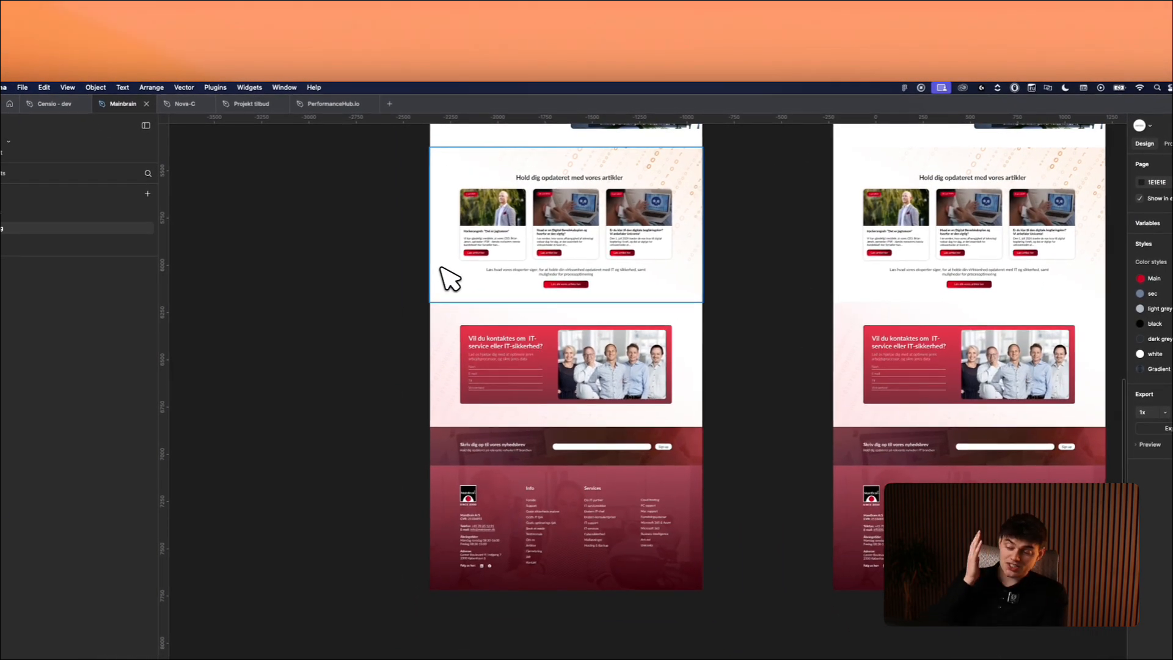
Compare the red, blue and green design versions and their header variants, from the wireframe across to Korrektur 1 v1.
{"action": "scroll", "coordinate": [449, 279], "scroll_direction": "down", "scroll_amount": 5}
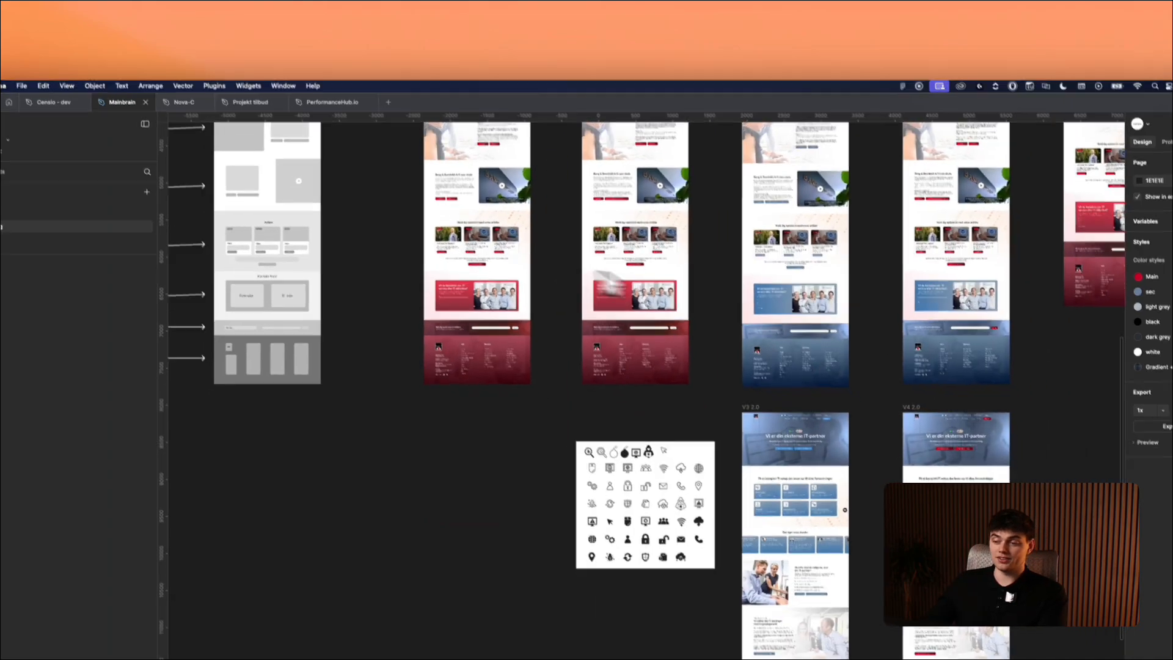
{"action": "scroll", "coordinate": [449, 279], "scroll_direction": "down", "scroll_amount": 3}
{"action": "scroll", "coordinate": [550, 428], "scroll_direction": "up", "scroll_amount": 5}
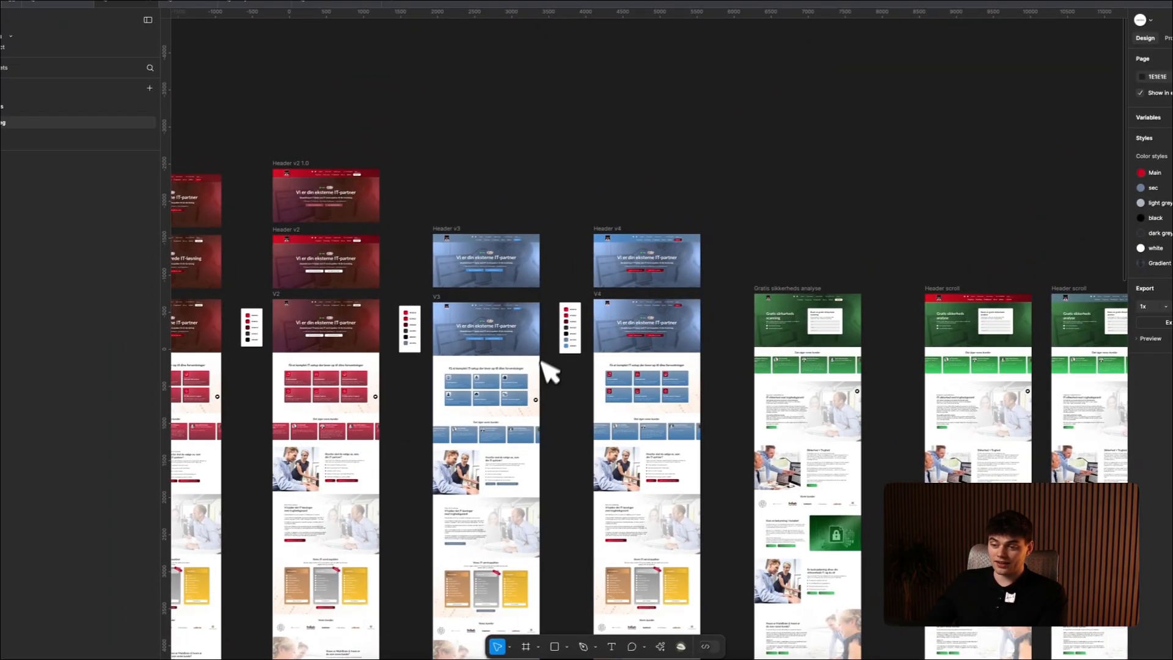
{"action": "scroll", "coordinate": [550, 371], "scroll_direction": "up", "scroll_amount": 3}
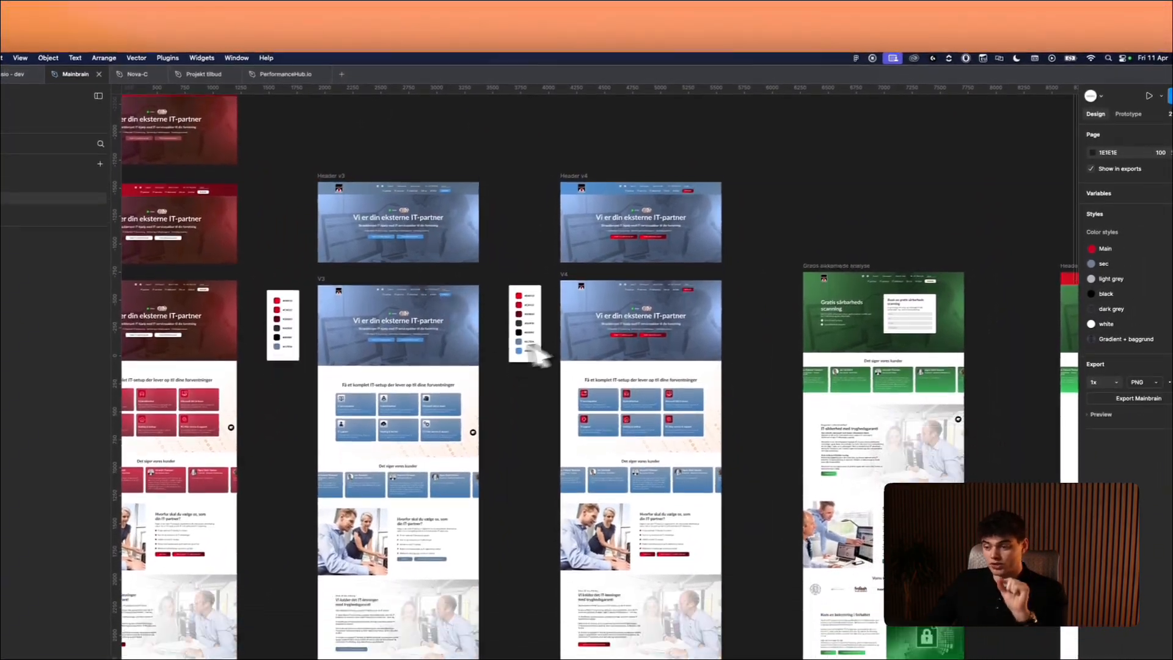
{"action": "scroll", "coordinate": [842, 221], "scroll_direction": "right", "scroll_amount": 10}
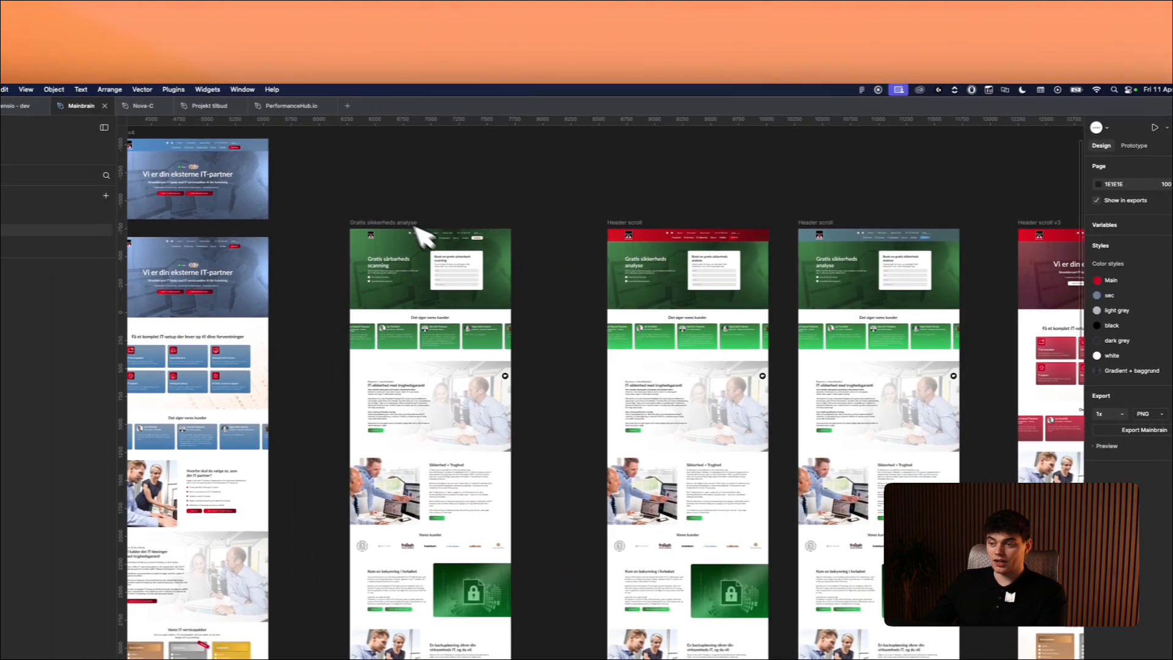
{"action": "scroll", "coordinate": [812, 244], "scroll_direction": "right", "scroll_amount": 5}
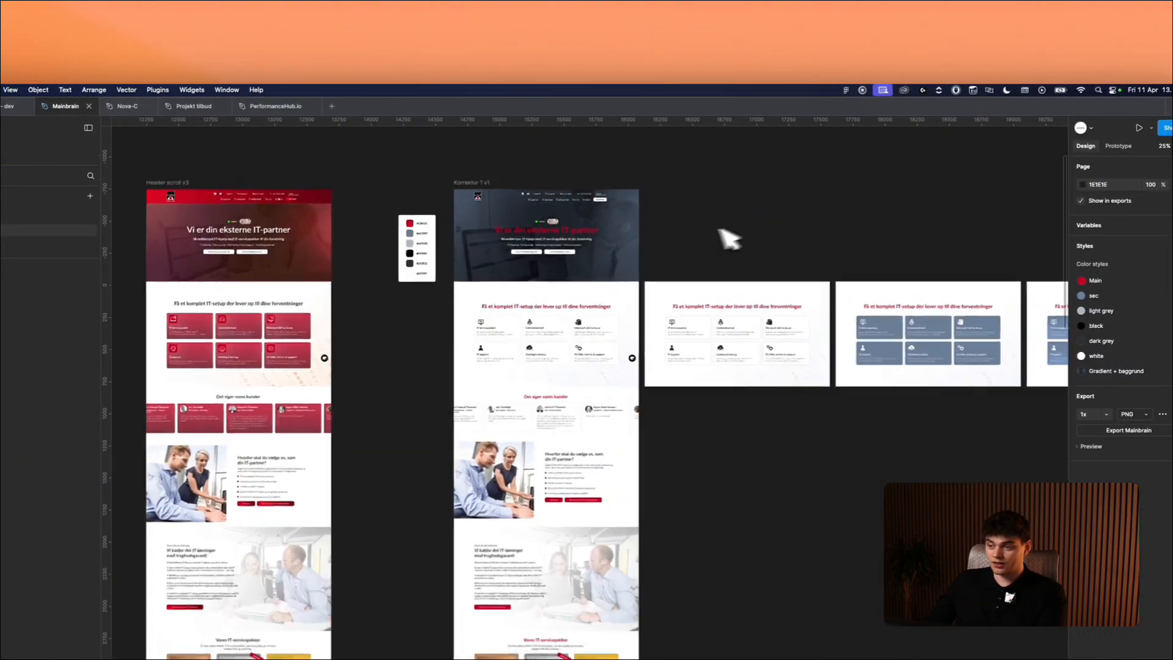
Inspect the Korrektur 1 v1 hero and its alternative service-card sections, and compare them with the earlier header versions.
{"action": "scroll", "coordinate": [729, 236], "scroll_direction": "up", "scroll_amount": 5}
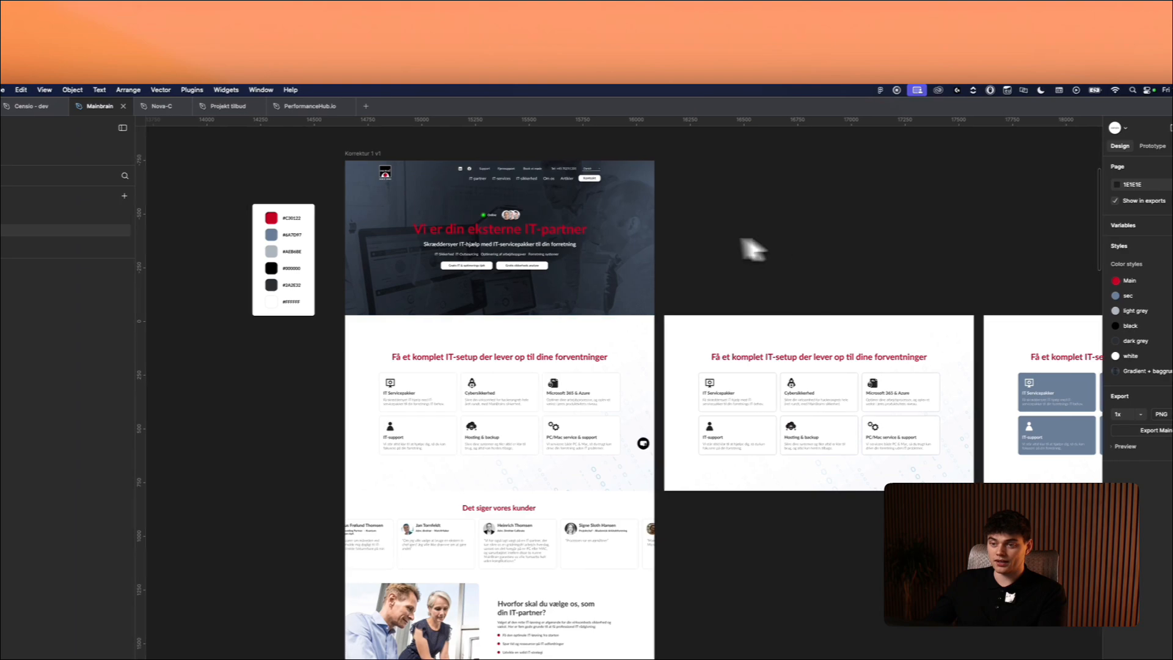
{"action": "scroll", "coordinate": [386, 174], "scroll_direction": "up", "scroll_amount": 5}
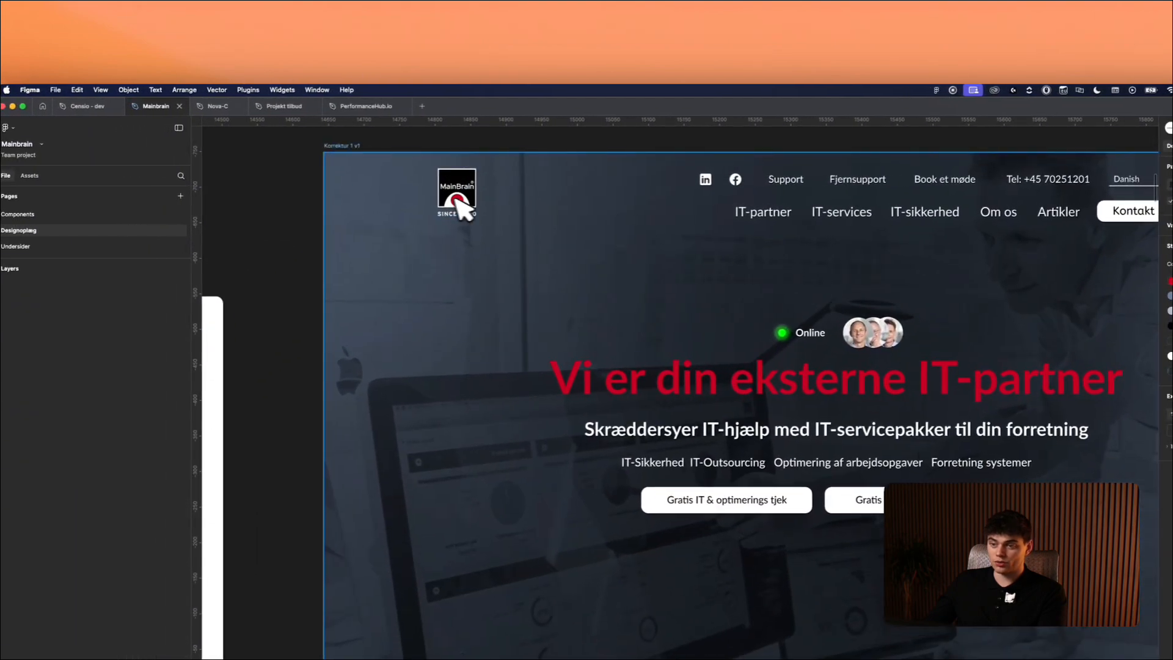
{"action": "scroll", "coordinate": [462, 208], "scroll_direction": "down", "scroll_amount": 5}
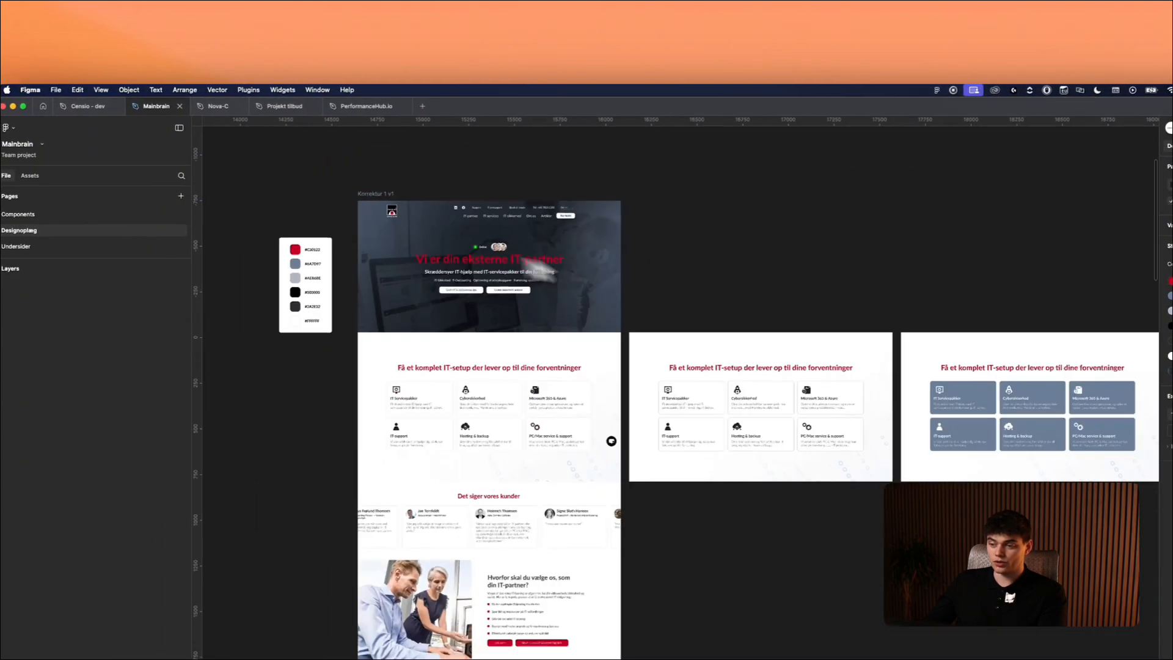
{"action": "scroll", "coordinate": [301, 261], "scroll_direction": "right", "scroll_amount": 5}
{"action": "scroll", "coordinate": [634, 288], "scroll_direction": "down", "scroll_amount": 2}
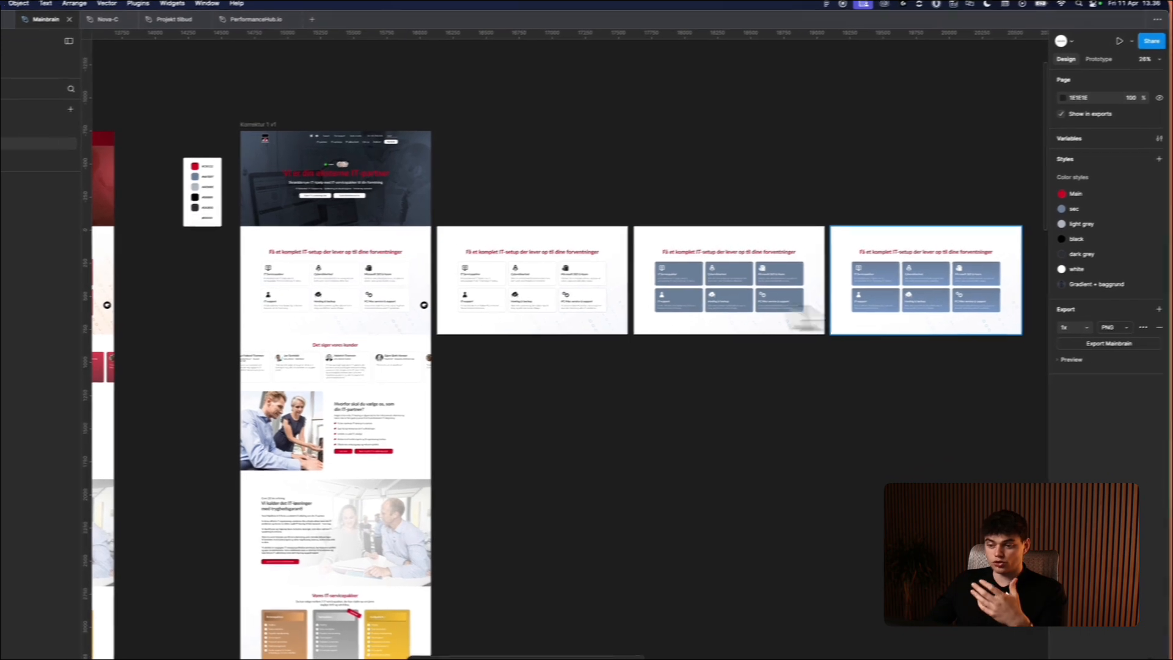
{"action": "scroll", "coordinate": [558, 218], "scroll_direction": "down", "scroll_amount": 2}
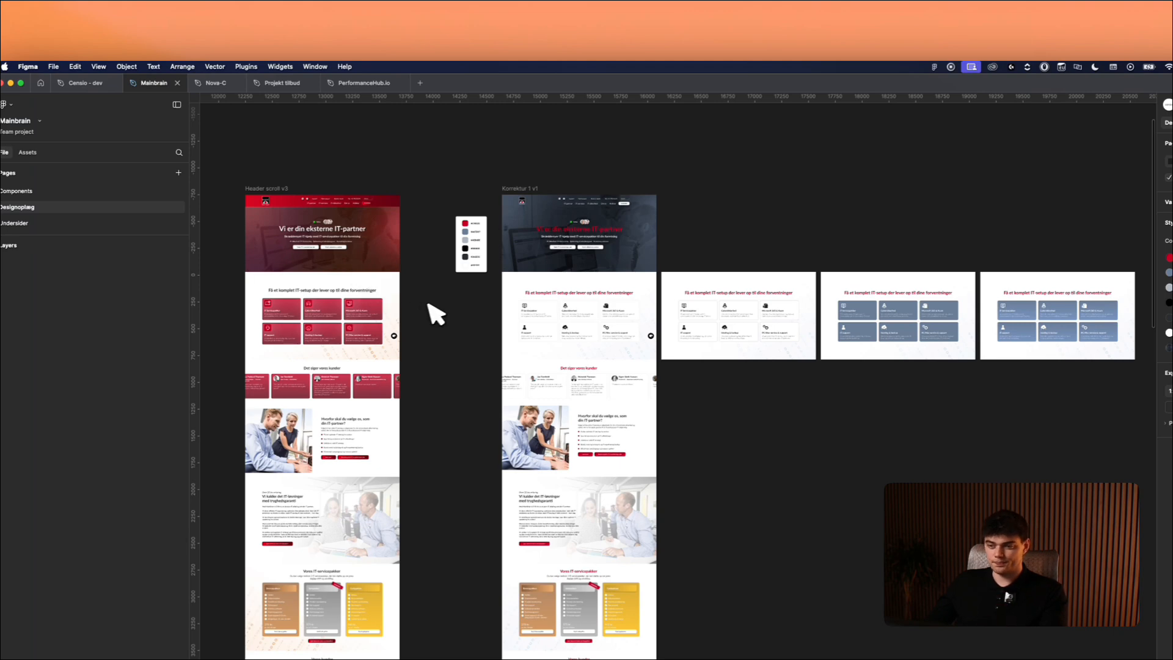
{"action": "scroll", "coordinate": [436, 314], "scroll_direction": "down", "scroll_amount": 5}
{"action": "scroll", "coordinate": [753, 344], "scroll_direction": "left", "scroll_amount": 3}
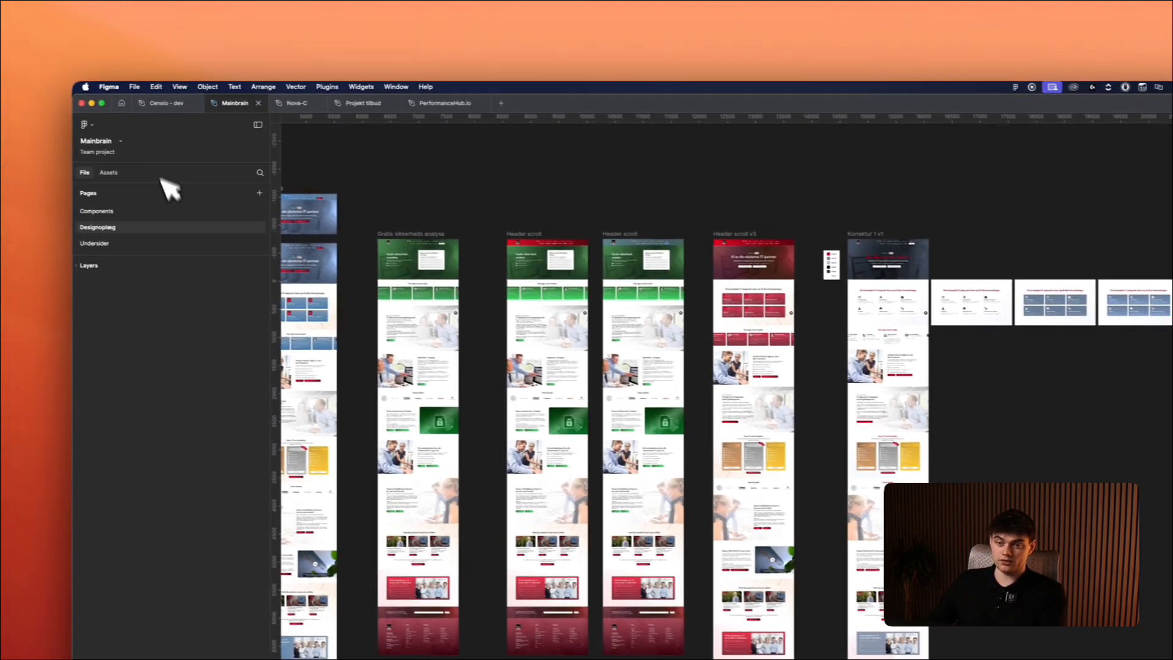
Open the Undersider page again and examine the first subpage designs, starting from Forside 1.0 and Forside DONE.
{"action": "left_click", "coordinate": [15, 223]}
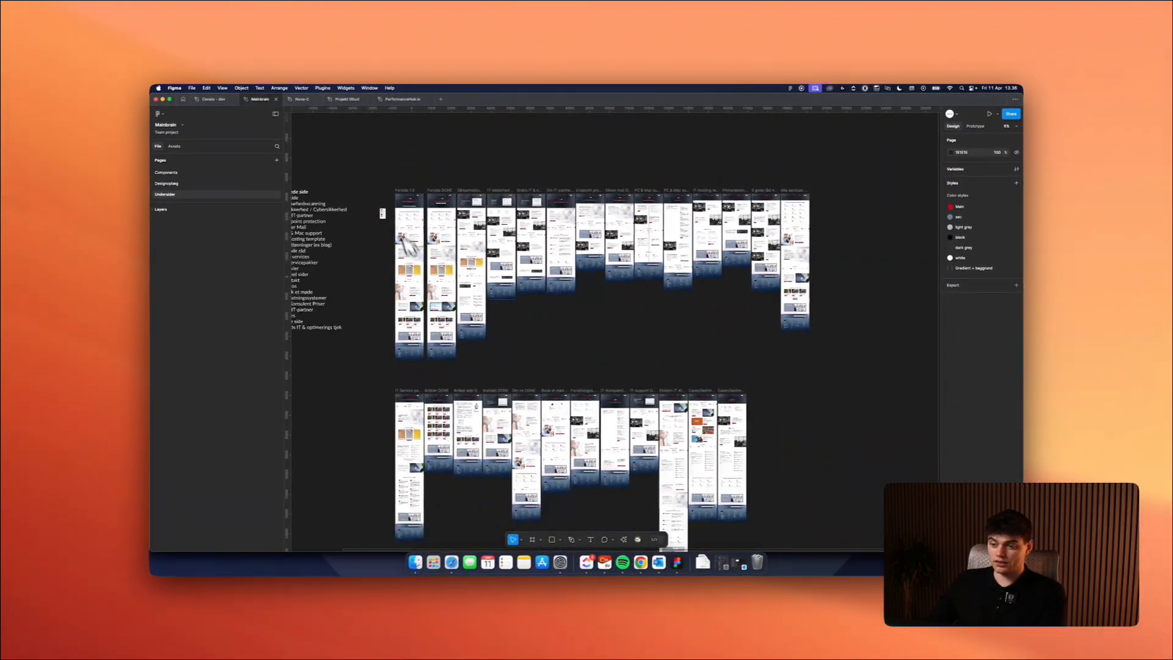
{"action": "scroll", "coordinate": [464, 287], "scroll_direction": "down", "scroll_amount": 3}
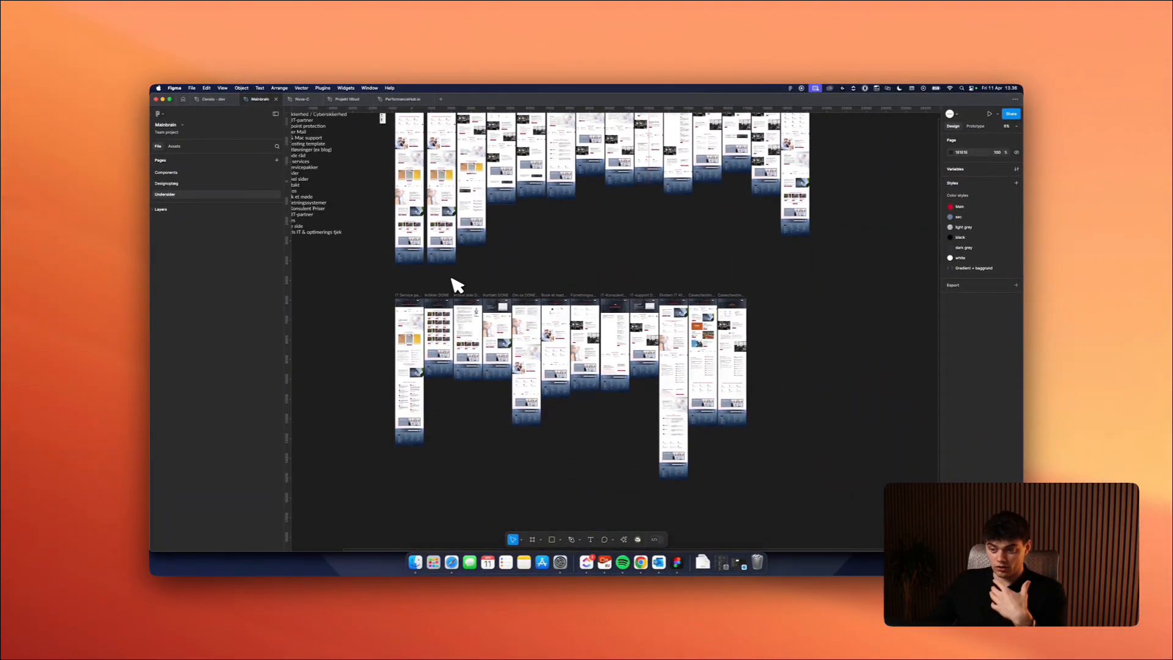
{"action": "scroll", "coordinate": [463, 276], "scroll_direction": "up", "scroll_amount": 10}
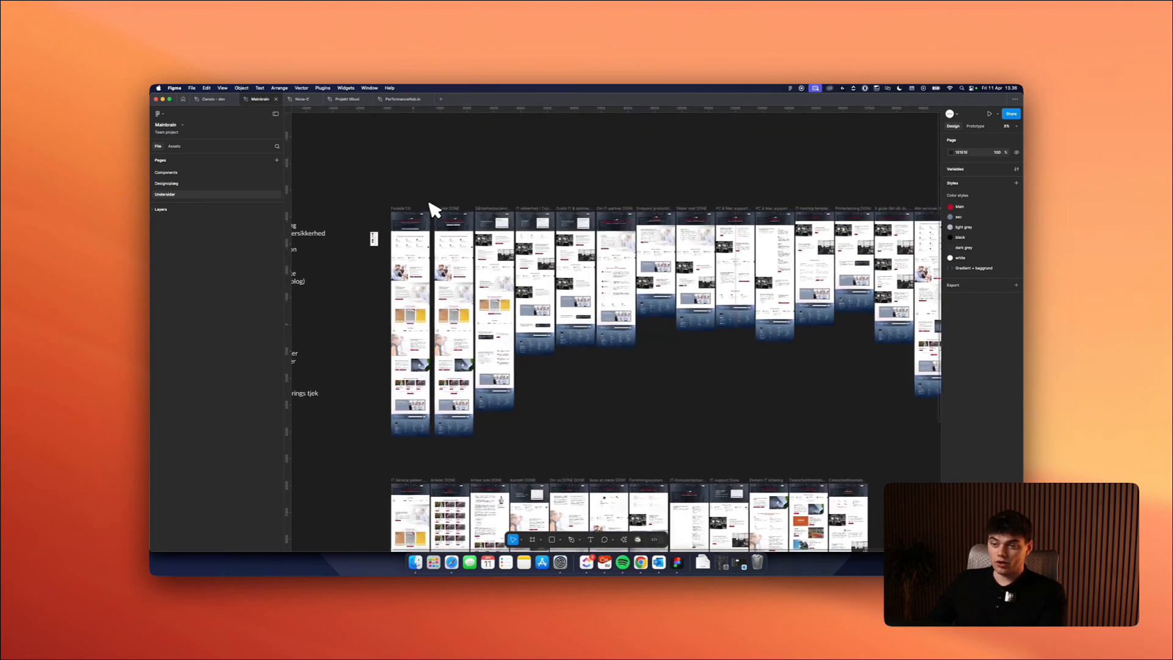
{"action": "scroll", "coordinate": [421, 215], "scroll_direction": "down", "scroll_amount": 3}
{"action": "scroll", "coordinate": [367, 208], "scroll_direction": "up", "scroll_amount": 6}
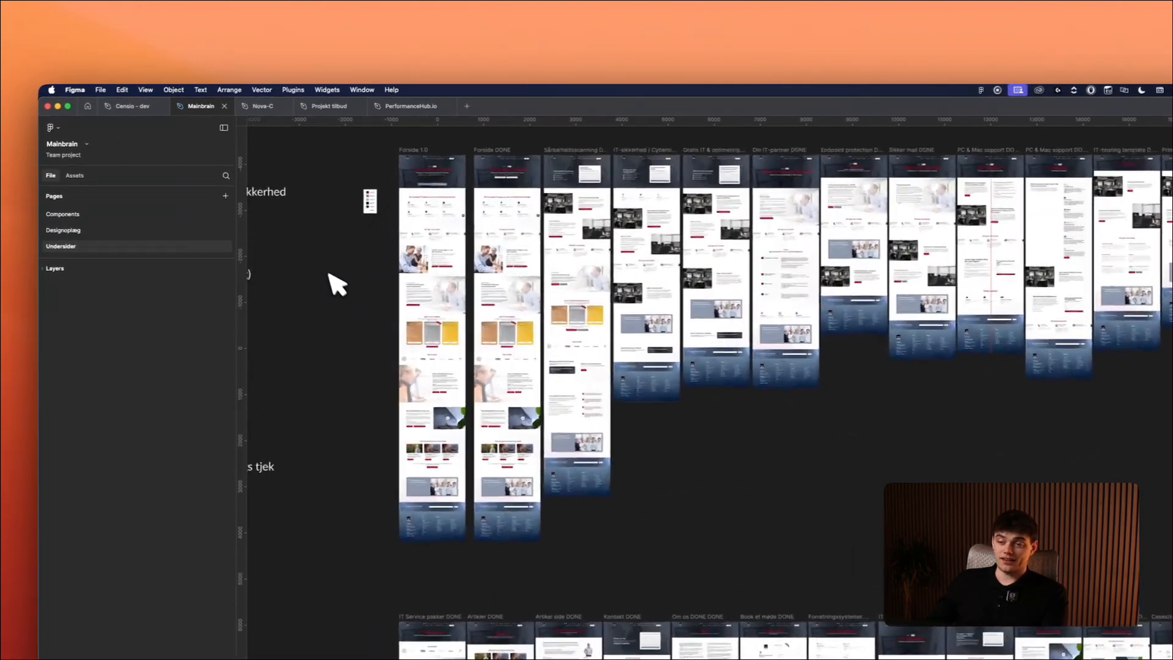
{"action": "scroll", "coordinate": [471, 311], "scroll_direction": "up", "scroll_amount": 5}
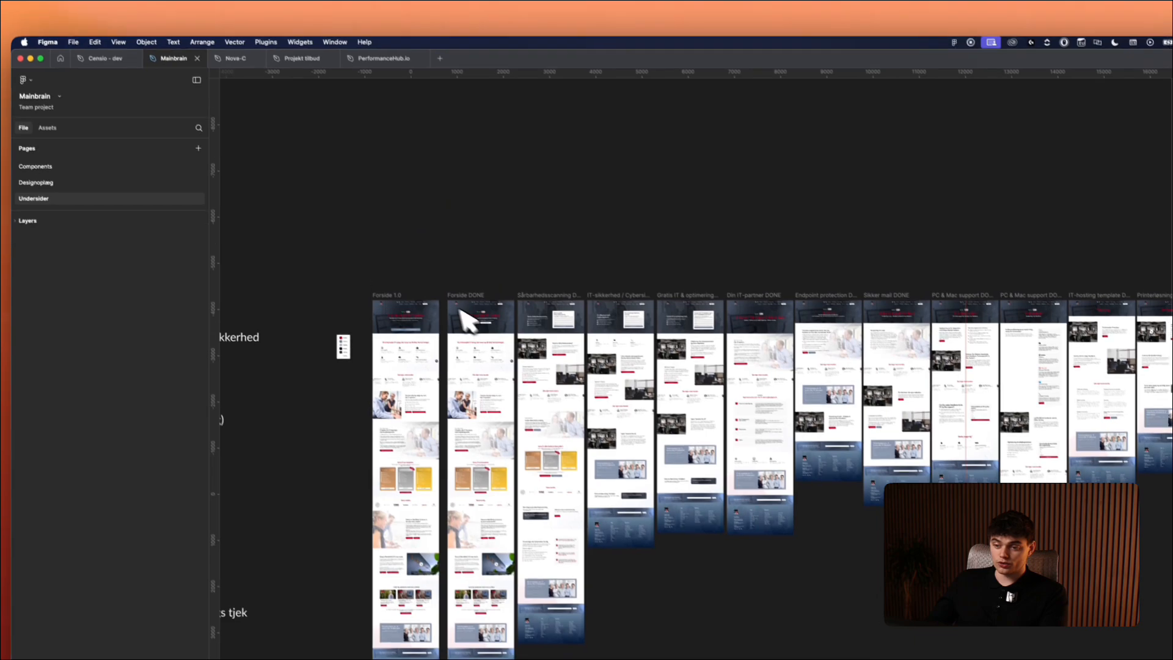
{"action": "scroll", "coordinate": [423, 362], "scroll_direction": "up", "scroll_amount": 5}
{"action": "scroll", "coordinate": [379, 312], "scroll_direction": "down", "scroll_amount": 3}
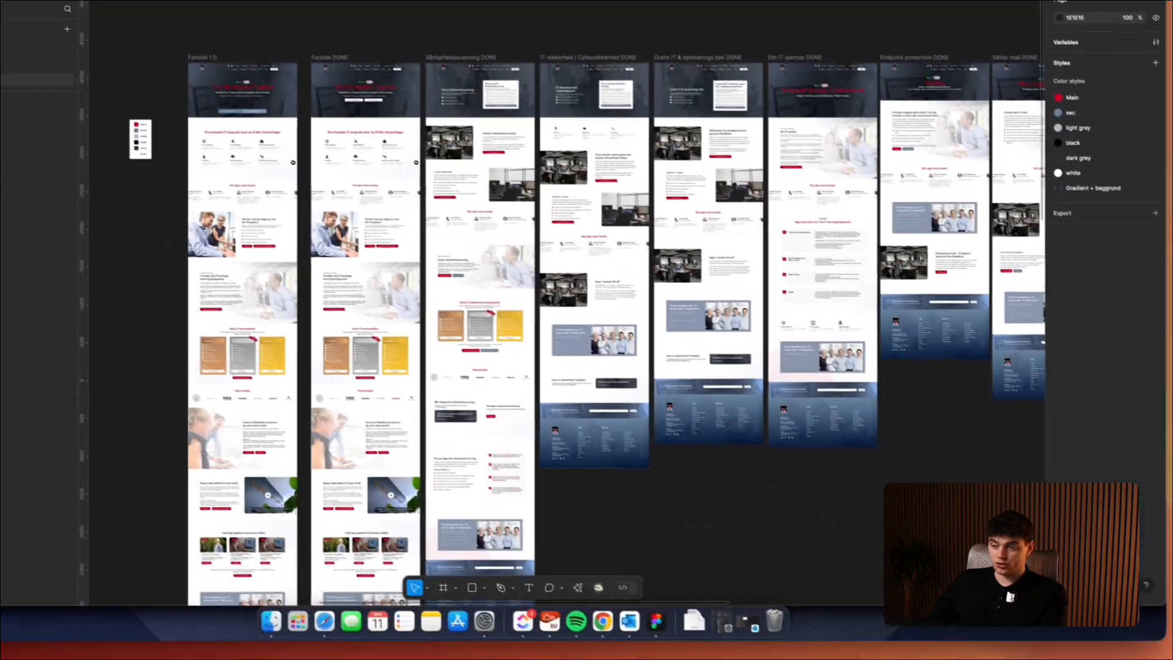
Look along the remaining subpages up to Alle services DONE and over the second row starting with IT Service pakker DONE.
{"action": "scroll", "coordinate": [427, 429], "scroll_direction": "right", "scroll_amount": 15}
{"action": "scroll", "coordinate": [431, 361], "scroll_direction": "down", "scroll_amount": 3}
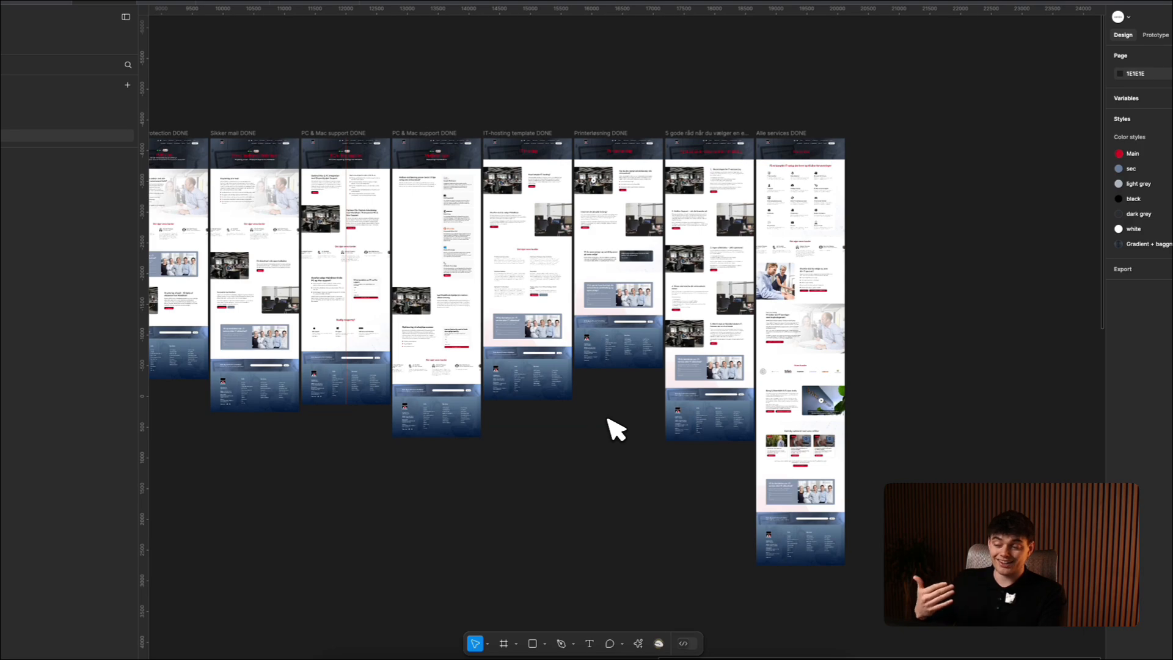
{"action": "scroll", "coordinate": [609, 421], "scroll_direction": "down", "scroll_amount": 3}
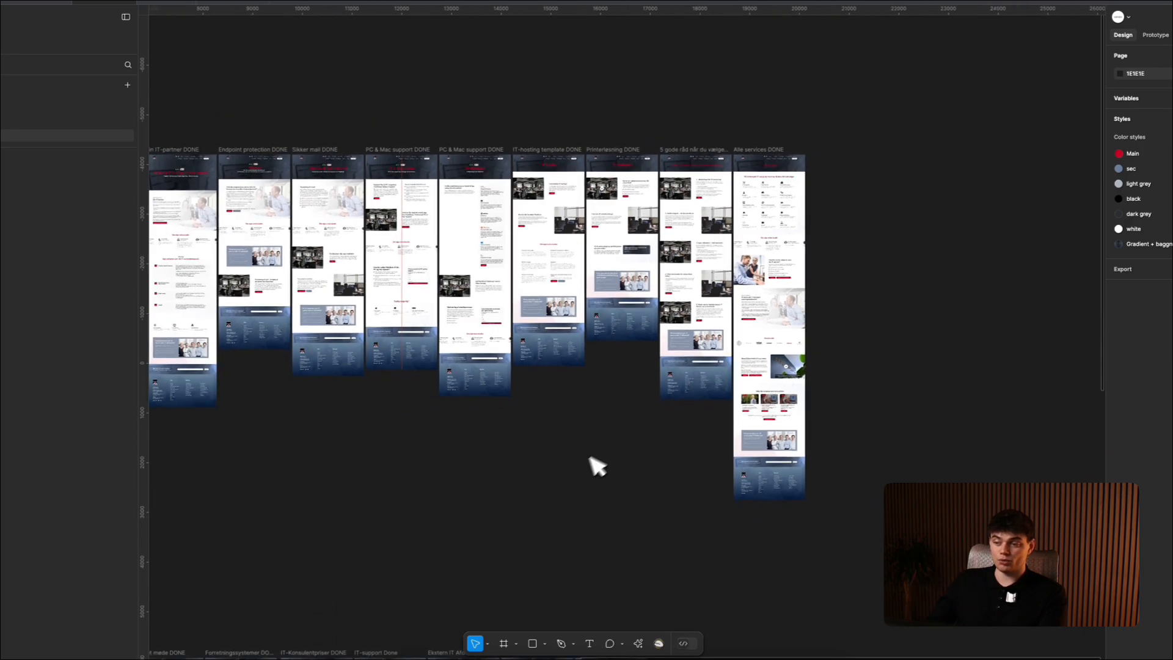
{"action": "scroll", "coordinate": [759, 193], "scroll_direction": "down", "scroll_amount": 5}
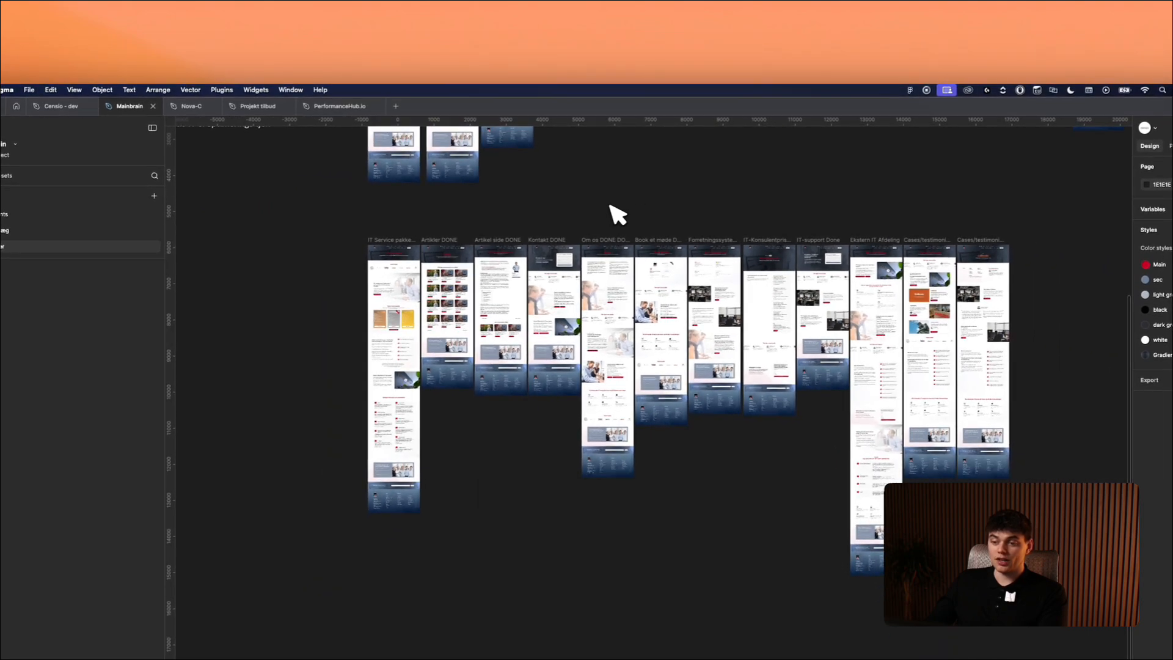
{"action": "scroll", "coordinate": [684, 223], "scroll_direction": "up", "scroll_amount": 2}
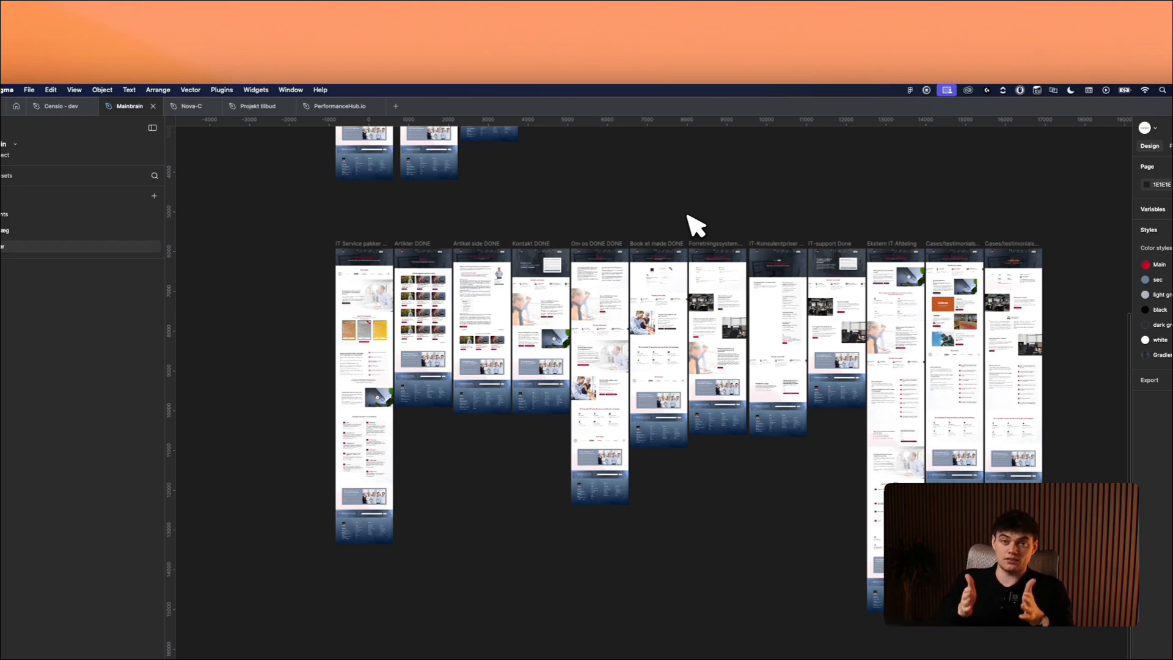
{"action": "scroll", "coordinate": [317, 244], "scroll_direction": "up", "scroll_amount": 5}
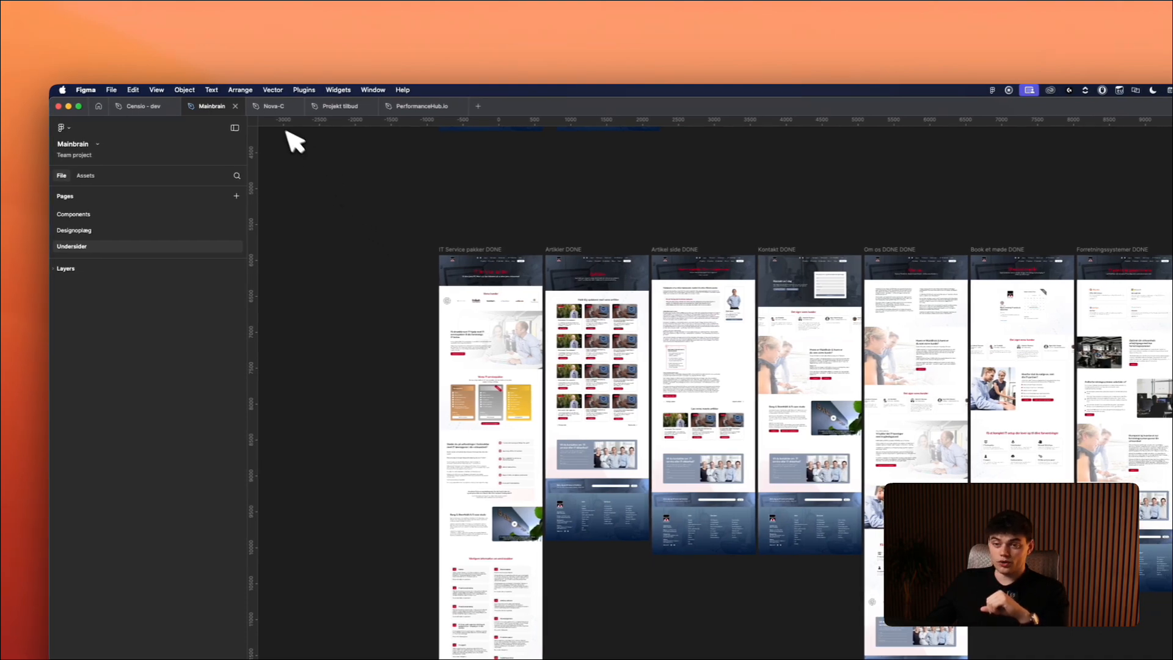
Switch to the Nova-C file and look over its homepage versions, footer variants, colour palette and subpages.
{"action": "left_click", "coordinate": [272, 108]}
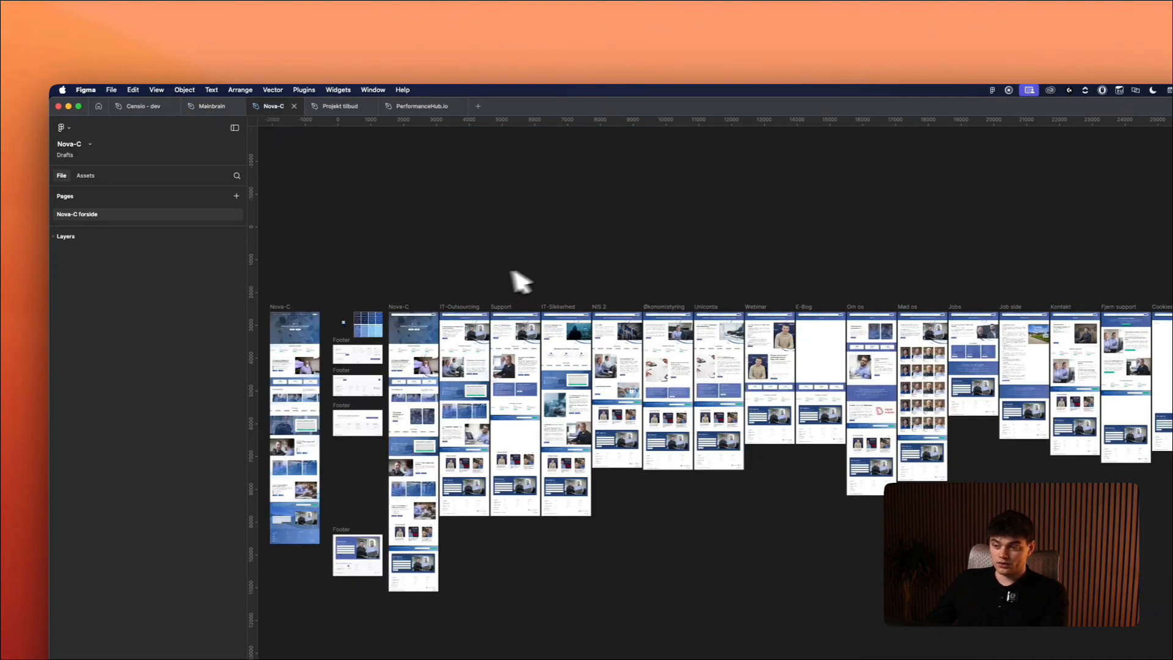
{"action": "scroll", "coordinate": [629, 275], "scroll_direction": "down", "scroll_amount": 2}
{"action": "scroll", "coordinate": [593, 275], "scroll_direction": "left", "scroll_amount": 5}
{"action": "scroll", "coordinate": [602, 309], "scroll_direction": "up", "scroll_amount": 2}
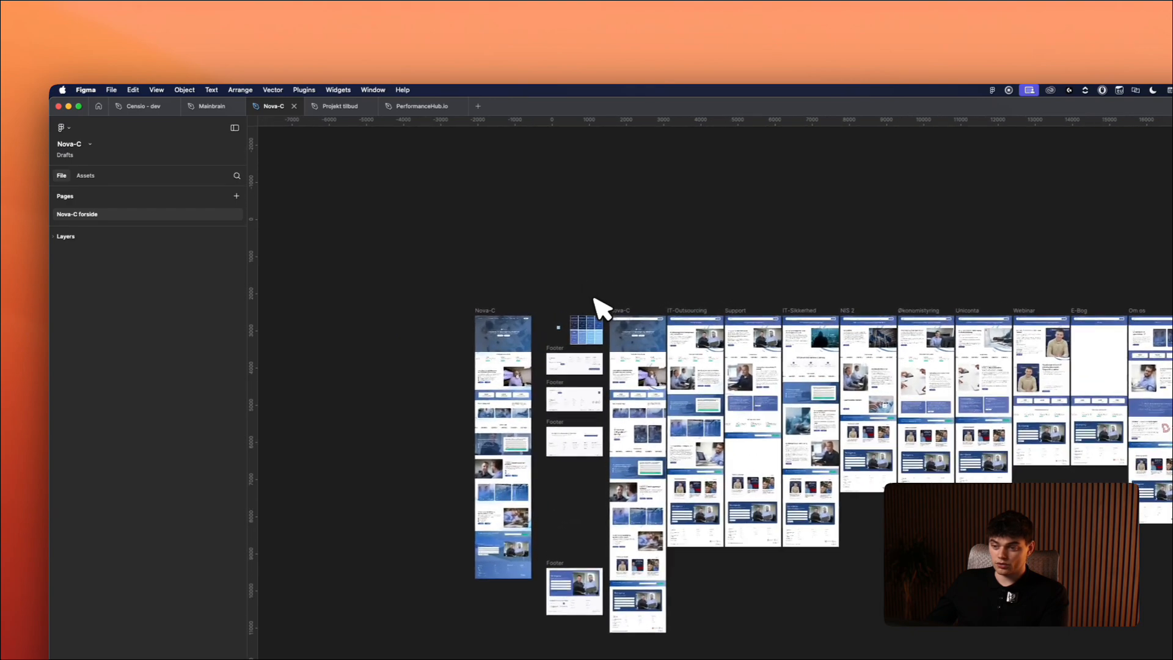
{"action": "scroll", "coordinate": [594, 299], "scroll_direction": "up", "scroll_amount": 2}
{"action": "scroll", "coordinate": [573, 296], "scroll_direction": "up", "scroll_amount": 8}
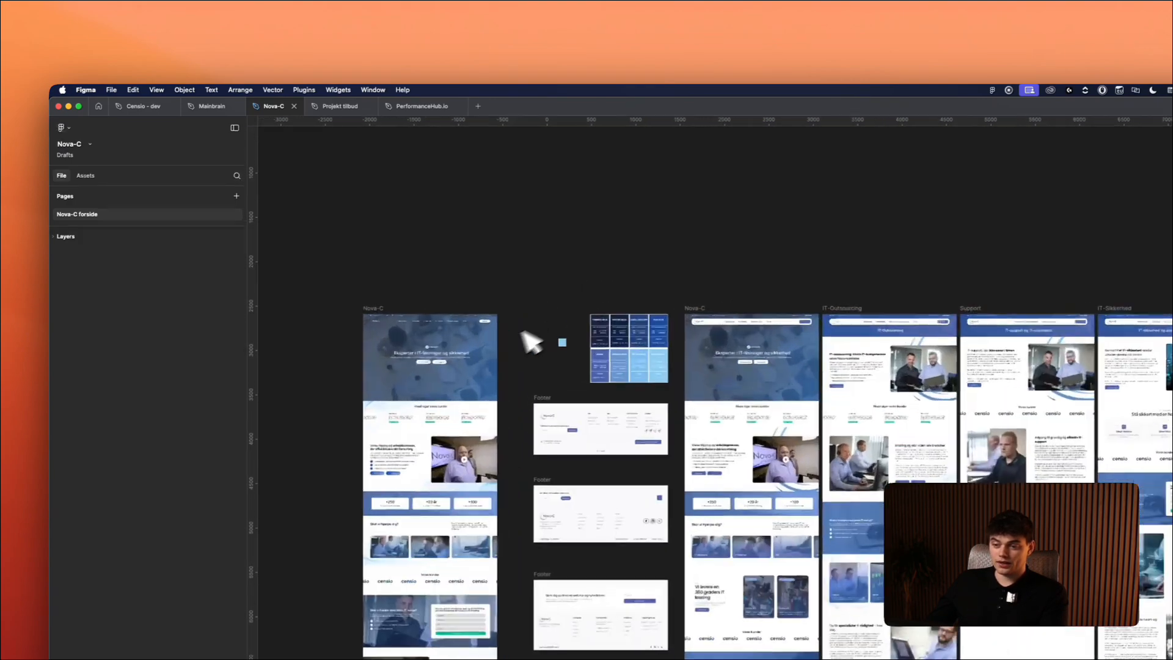
Read through the first Nova-C homepage from the hero down to the contact form and service cards.
{"action": "scroll", "coordinate": [477, 275], "scroll_direction": "up", "scroll_amount": 5}
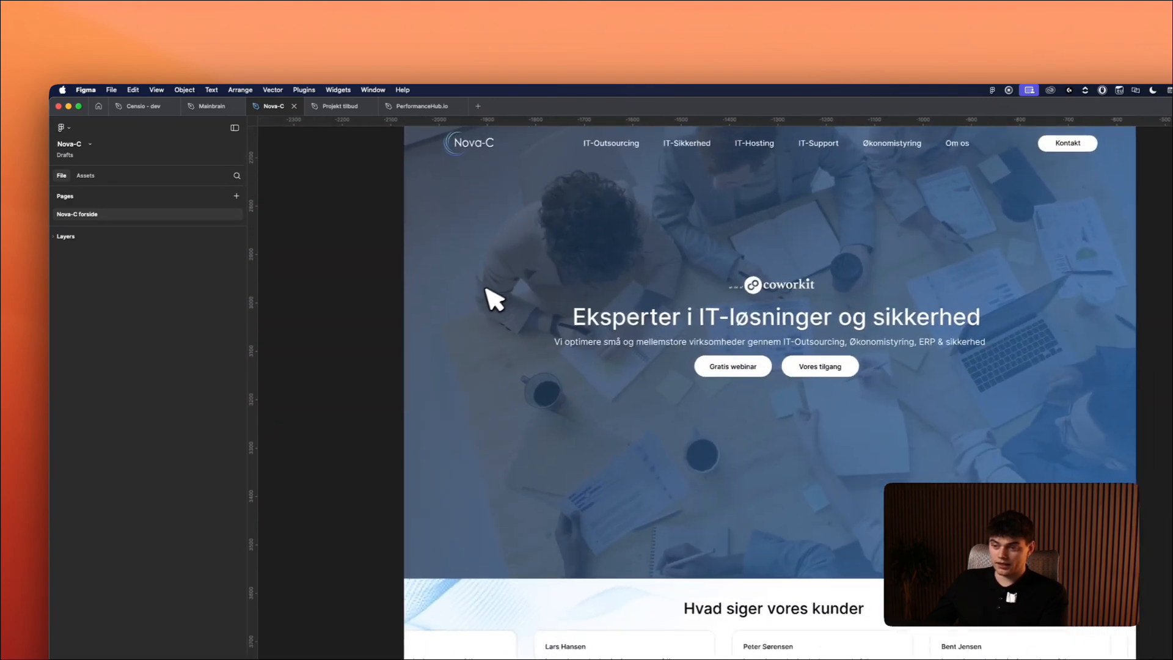
{"action": "scroll", "coordinate": [409, 275], "scroll_direction": "down", "scroll_amount": 3}
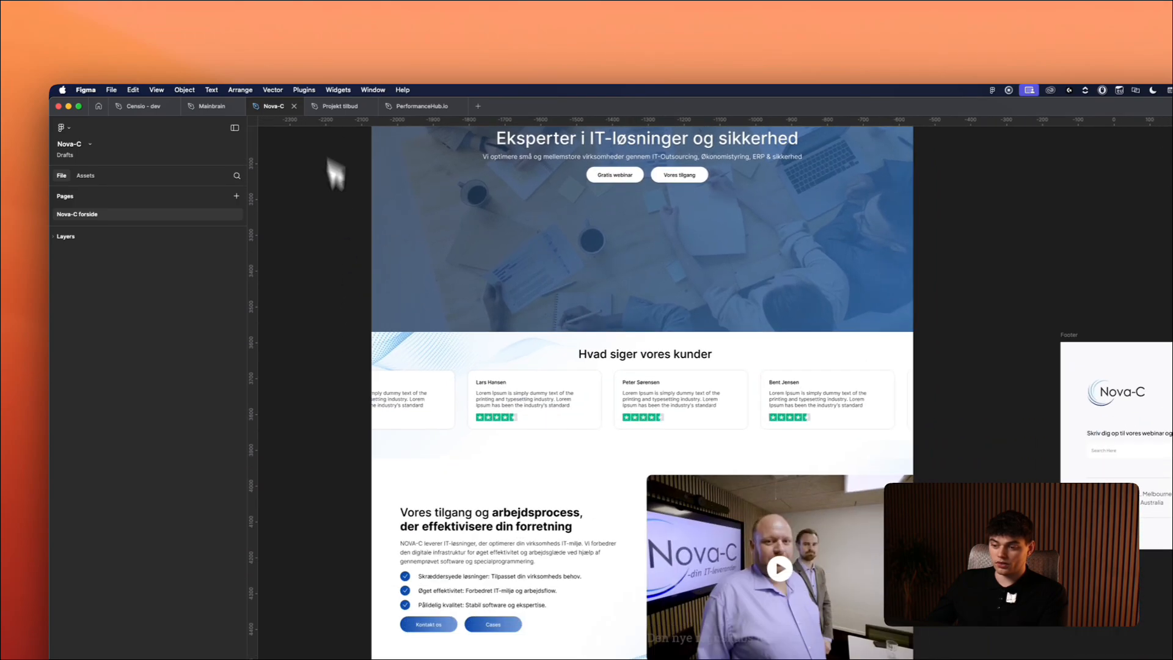
{"action": "scroll", "coordinate": [336, 178], "scroll_direction": "down", "scroll_amount": 10}
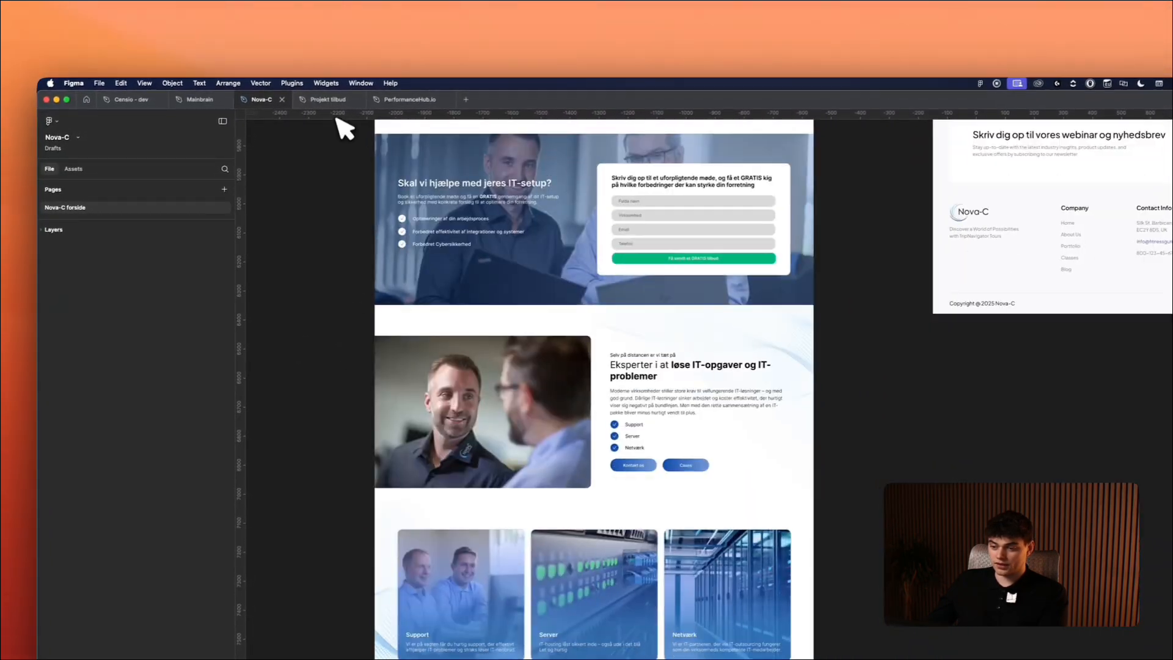
Examine the second Nova-C homepage version from its hero through the reviews and cases to the contact form.
{"action": "scroll", "coordinate": [347, 151], "scroll_direction": "down", "scroll_amount": 5}
{"action": "scroll", "coordinate": [526, 428], "scroll_direction": "up", "scroll_amount": 8}
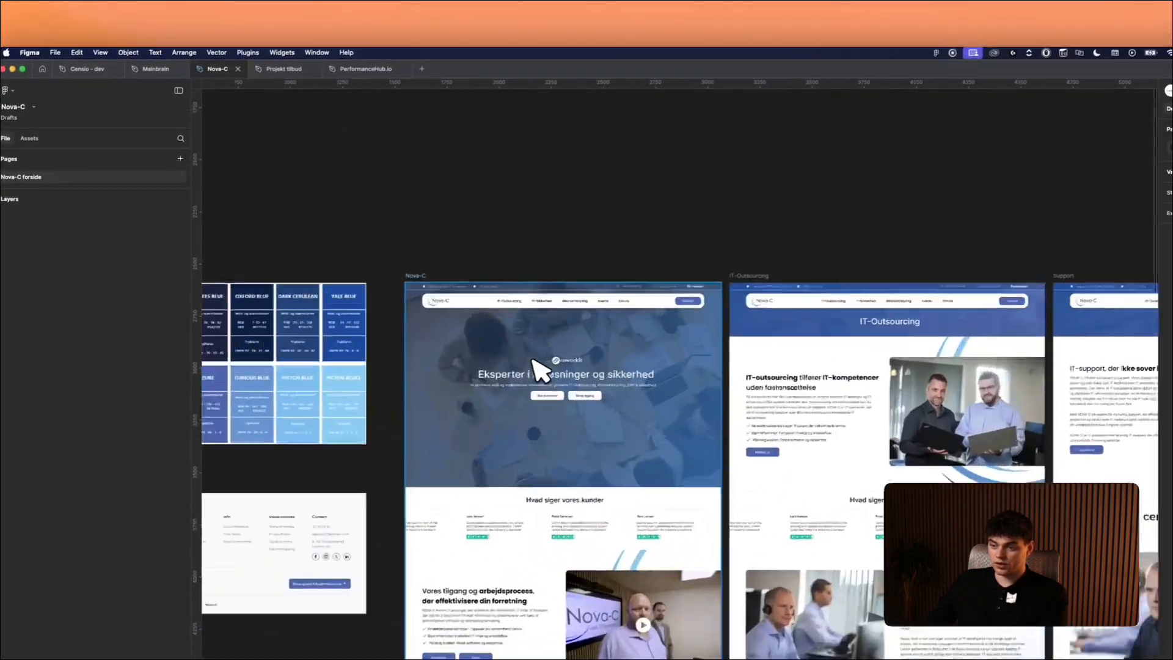
{"action": "scroll", "coordinate": [587, 261], "scroll_direction": "up", "scroll_amount": 1}
{"action": "scroll", "coordinate": [628, 277], "scroll_direction": "down", "scroll_amount": 10}
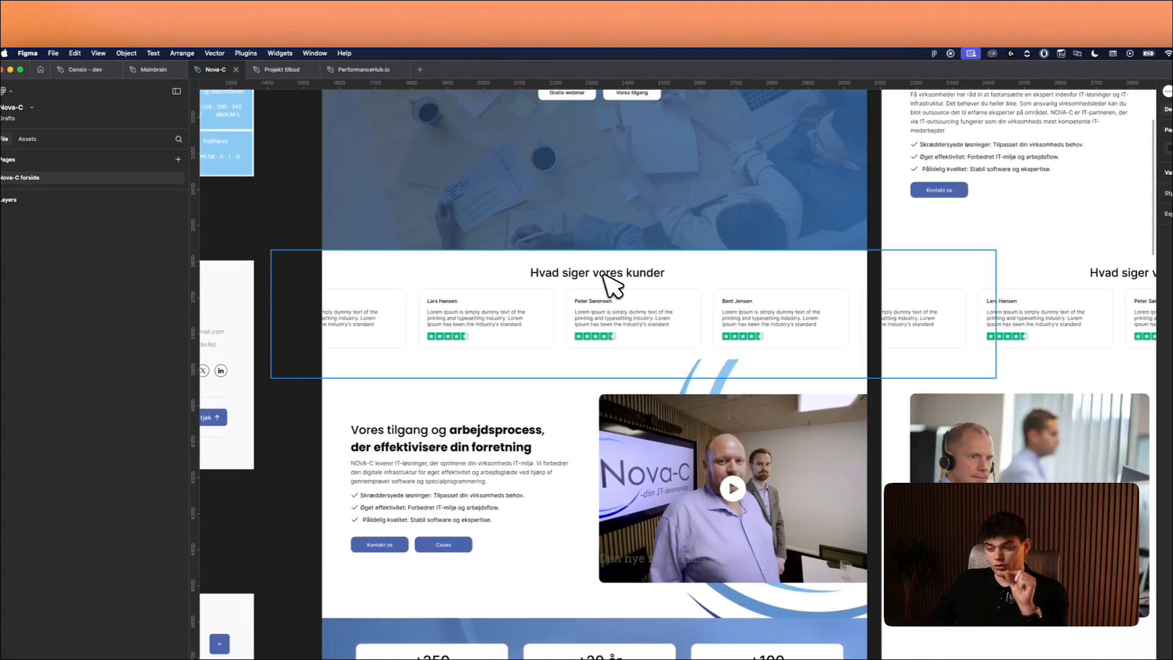
{"action": "scroll", "coordinate": [603, 302], "scroll_direction": "down", "scroll_amount": 15}
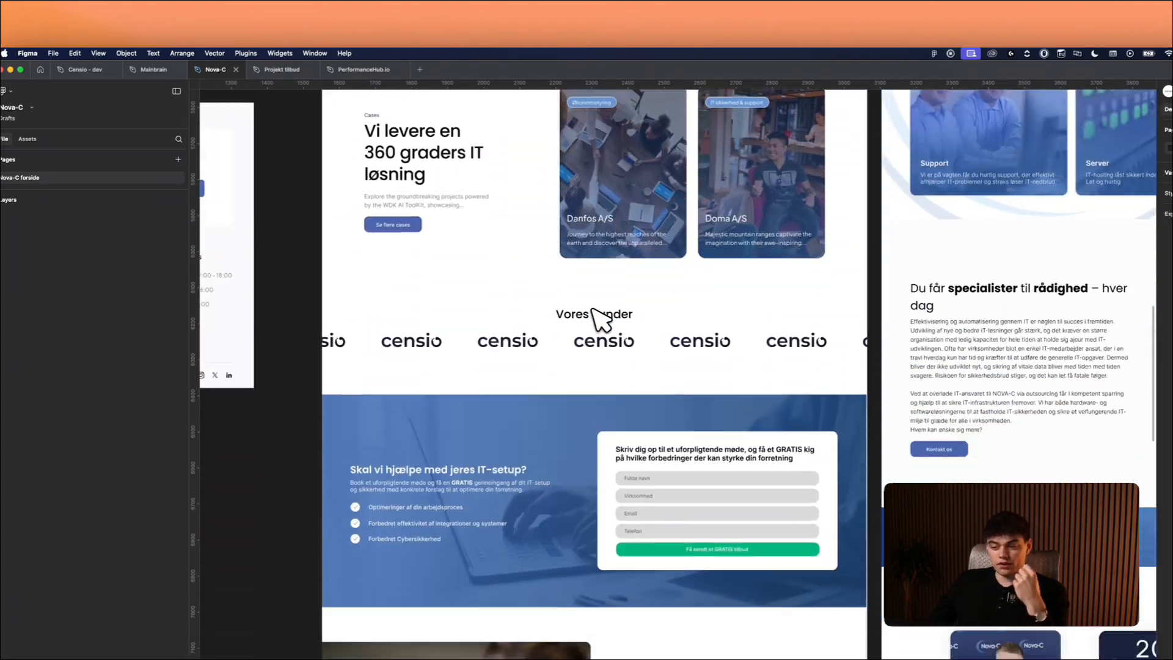
Look through the rest of the second Nova-C homepage, past the service cards and Events og nyheder, and over the full row of subpages.
{"action": "scroll", "coordinate": [602, 326], "scroll_direction": "down", "scroll_amount": 4}
{"action": "scroll", "coordinate": [596, 324], "scroll_direction": "down", "scroll_amount": 5}
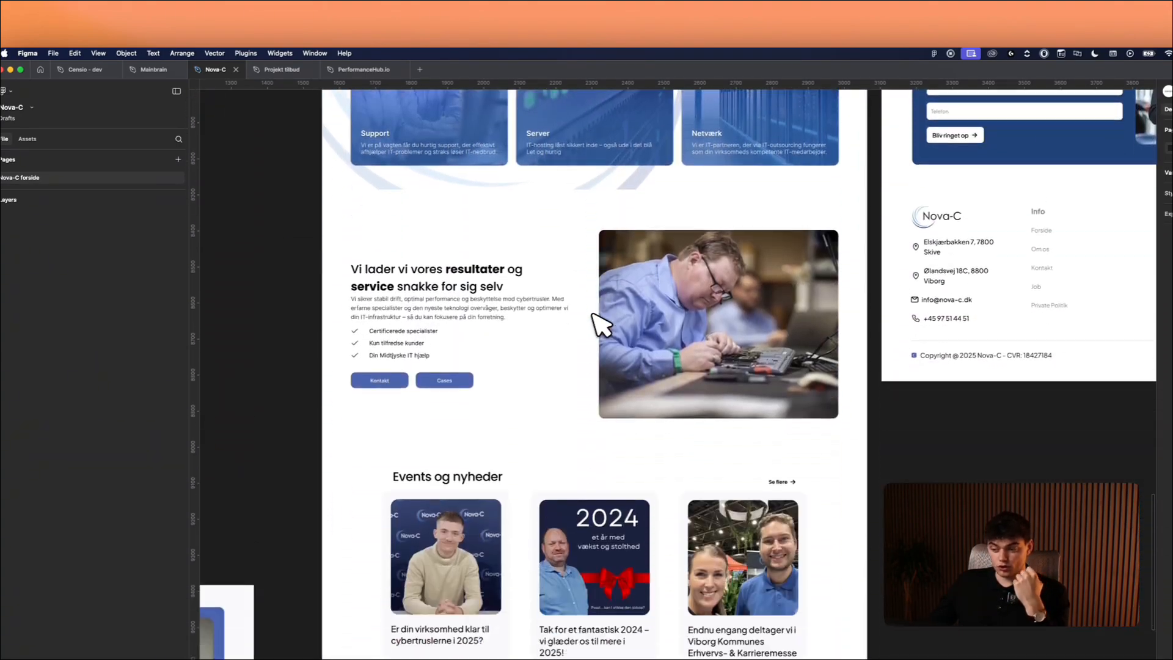
{"action": "scroll", "coordinate": [584, 320], "scroll_direction": "down", "scroll_amount": 5}
{"action": "scroll", "coordinate": [506, 316], "scroll_direction": "down", "scroll_amount": 5}
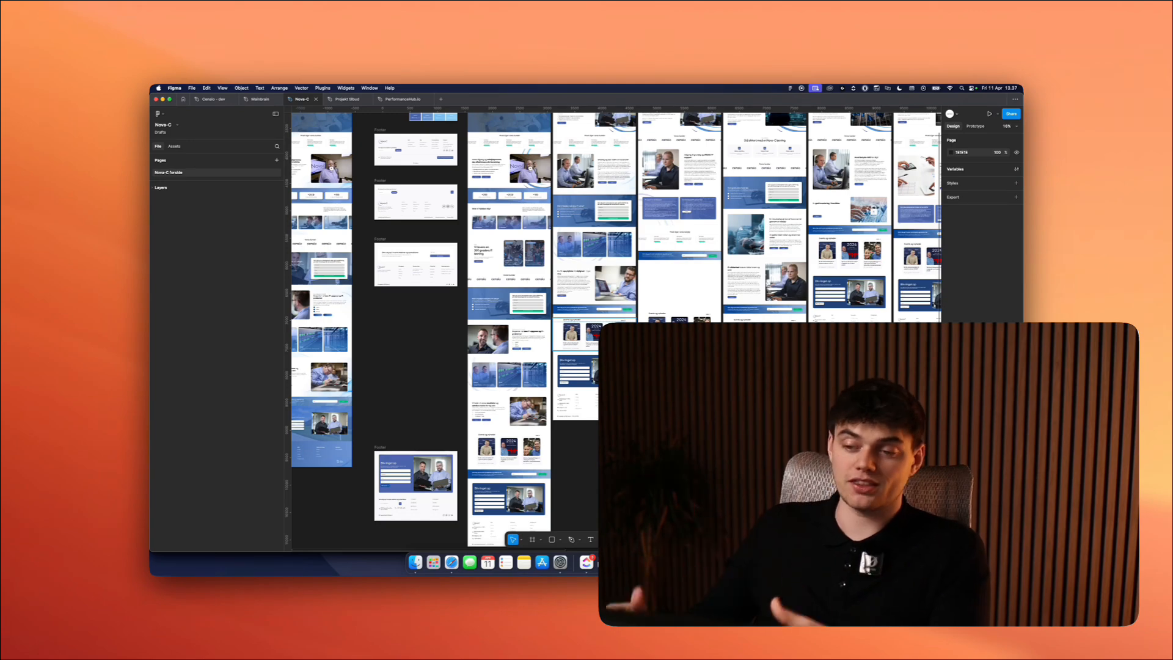
{"action": "scroll", "coordinate": [715, 393], "scroll_direction": "down", "scroll_amount": 5}
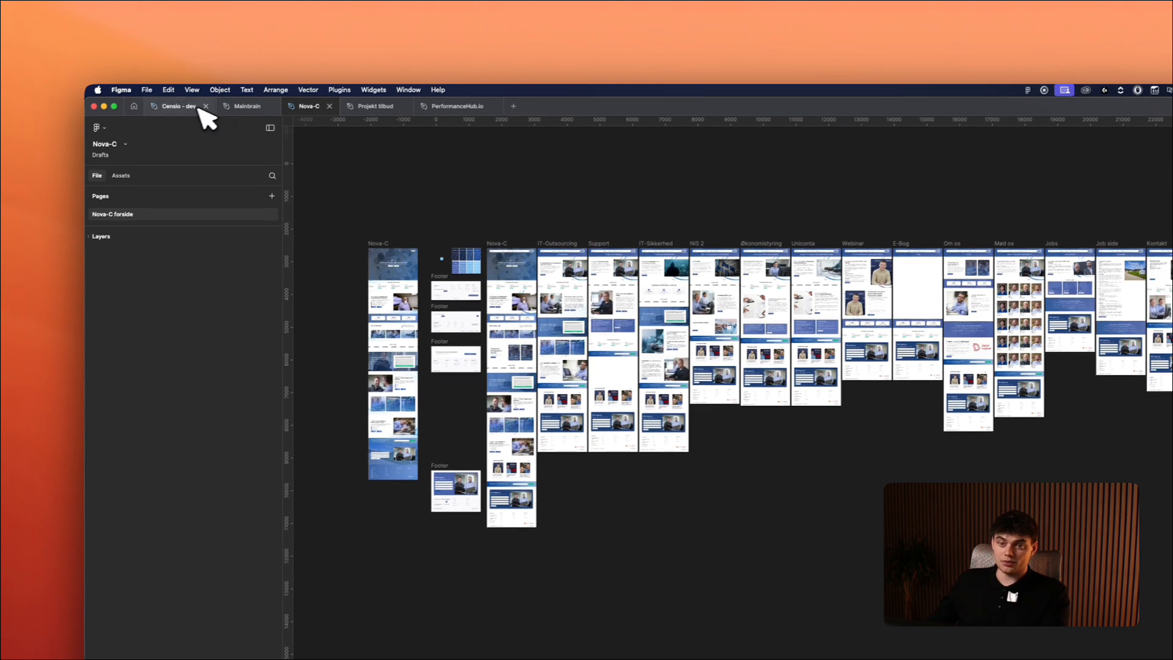
Switch to the Censio - dev file and look through the Riis Akupunktur homepage from the hero to the footer and back.
{"action": "left_click", "coordinate": [194, 106]}
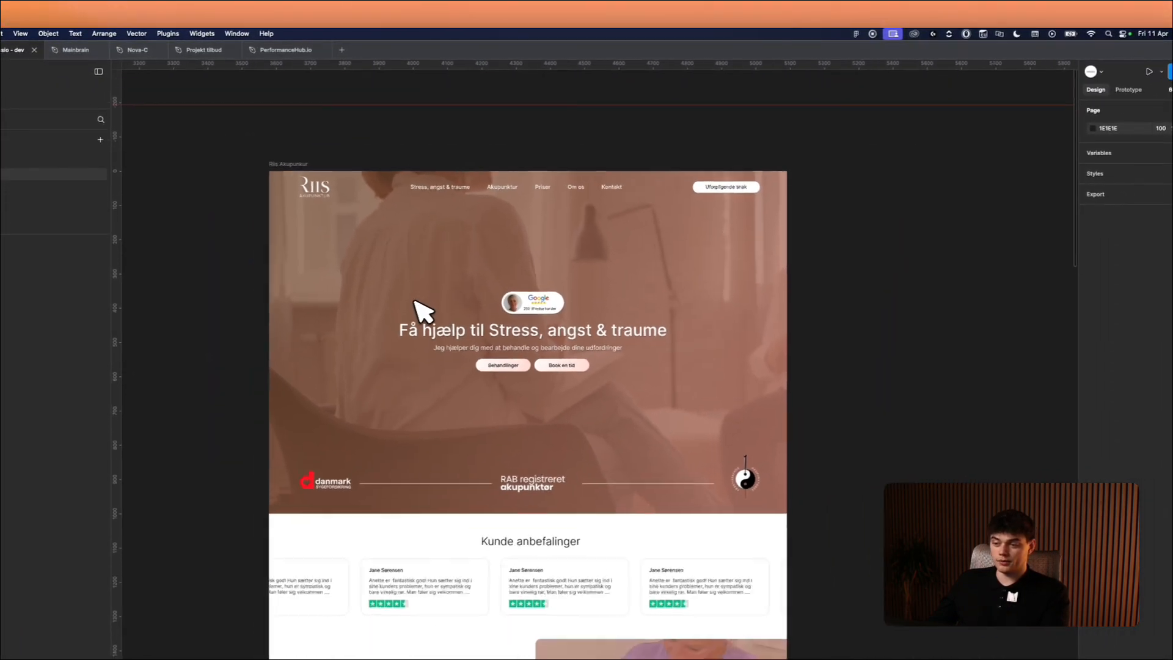
{"action": "scroll", "coordinate": [422, 312], "scroll_direction": "down", "scroll_amount": 1}
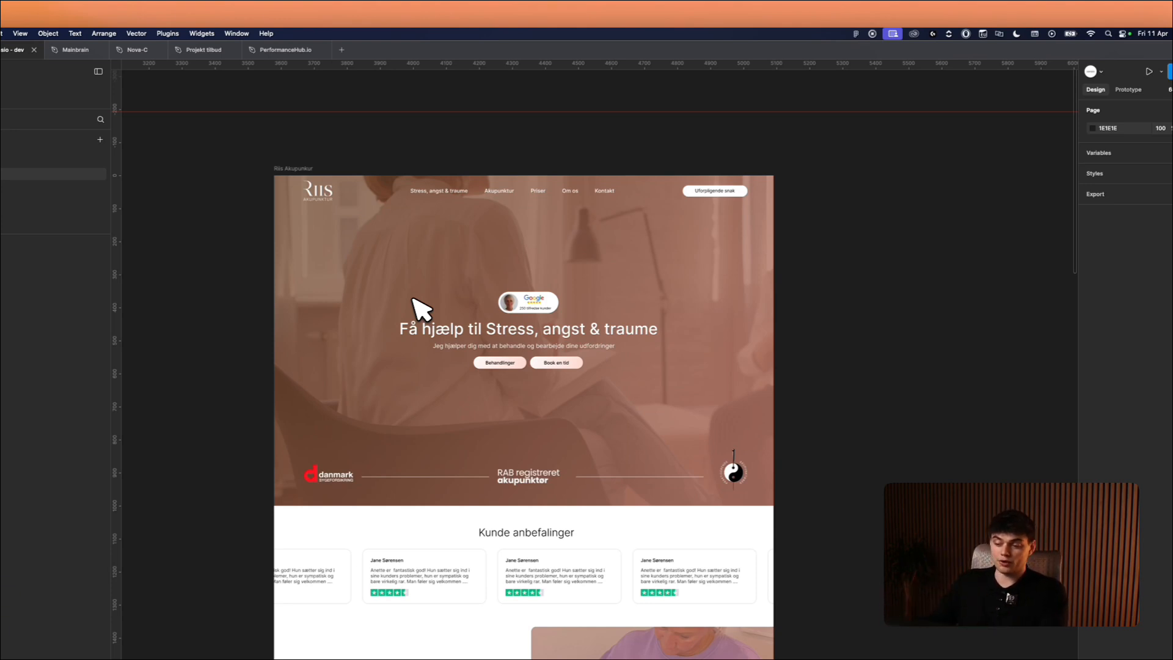
{"action": "scroll", "coordinate": [805, 372], "scroll_direction": "down", "scroll_amount": 6}
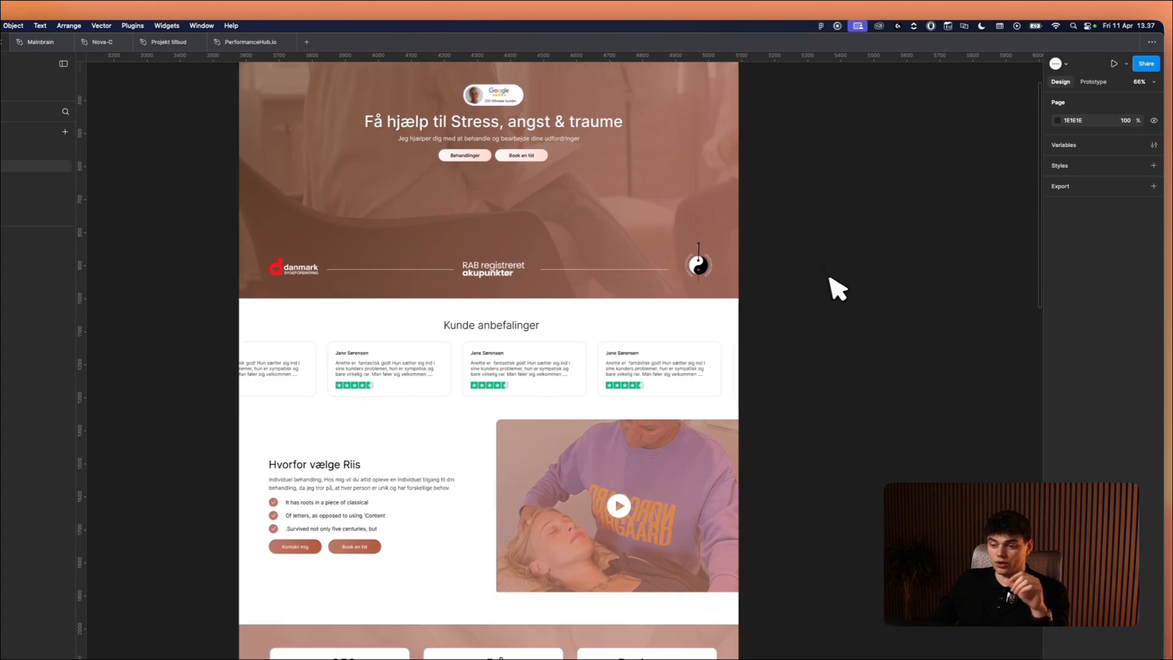
{"action": "scroll", "coordinate": [837, 287], "scroll_direction": "down", "scroll_amount": 15}
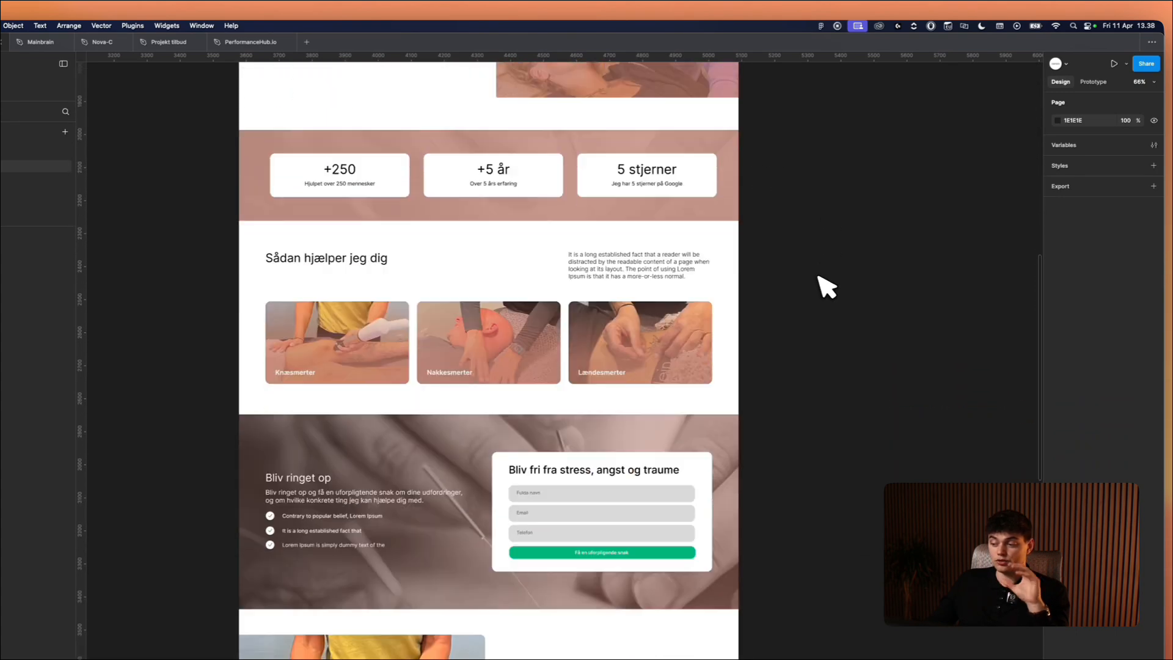
{"action": "scroll", "coordinate": [837, 292], "scroll_direction": "down", "scroll_amount": 10}
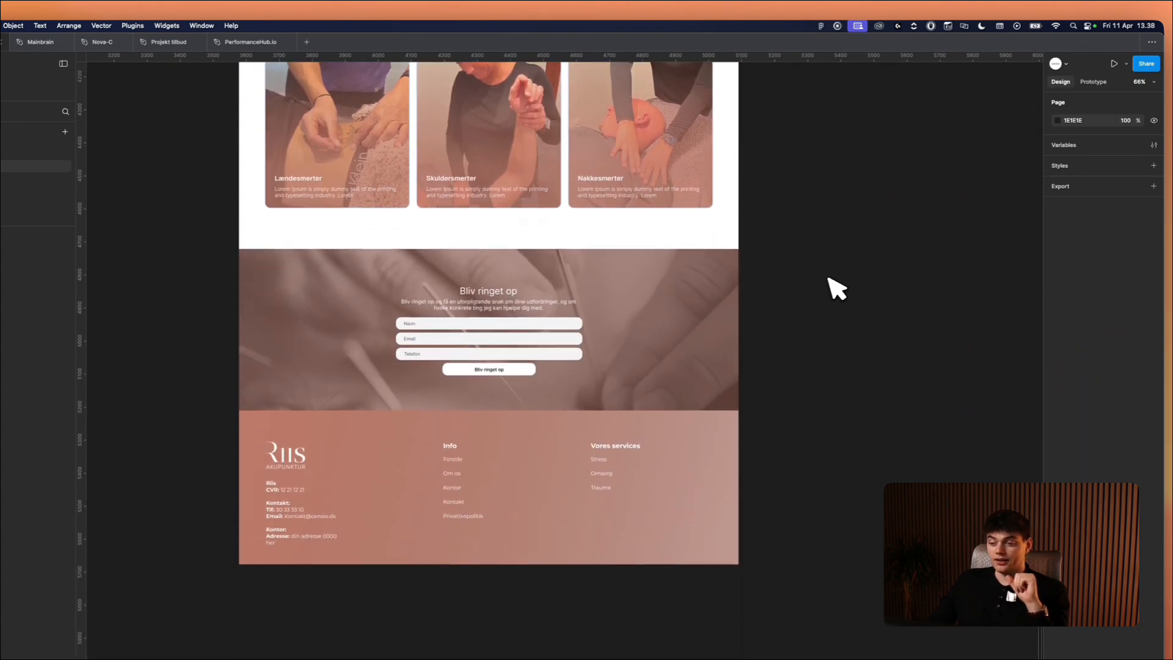
{"action": "scroll", "coordinate": [830, 292], "scroll_direction": "up", "scroll_amount": 3}
{"action": "scroll", "coordinate": [831, 296], "scroll_direction": "up", "scroll_amount": 15}
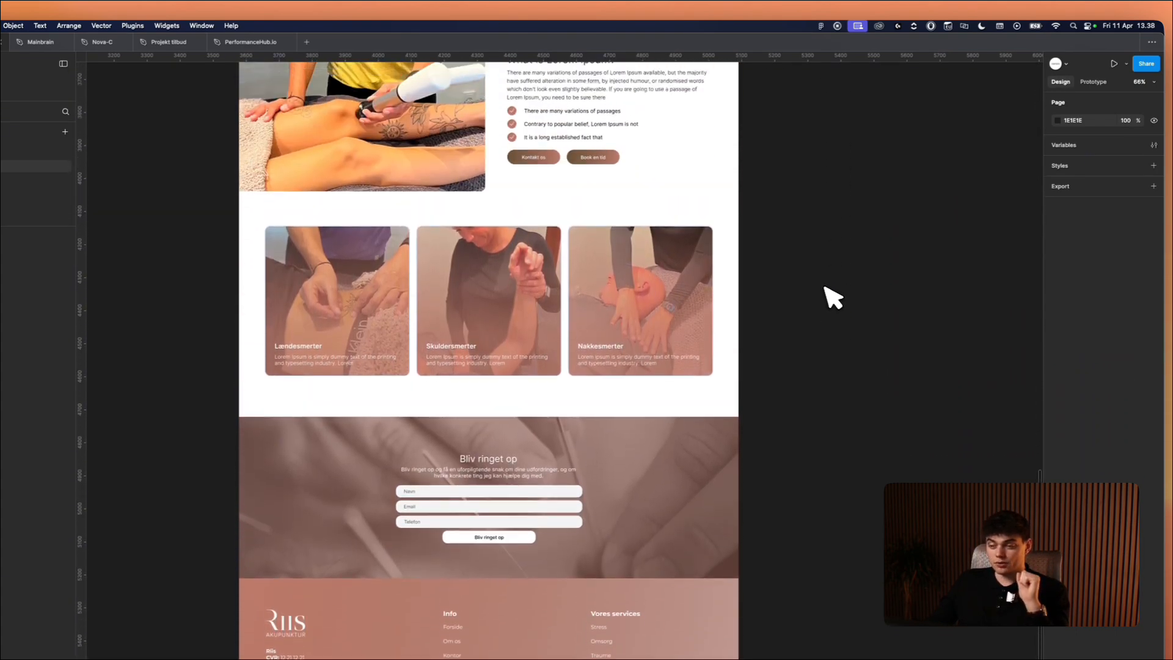
{"action": "scroll", "coordinate": [835, 313], "scroll_direction": "up", "scroll_amount": 20}
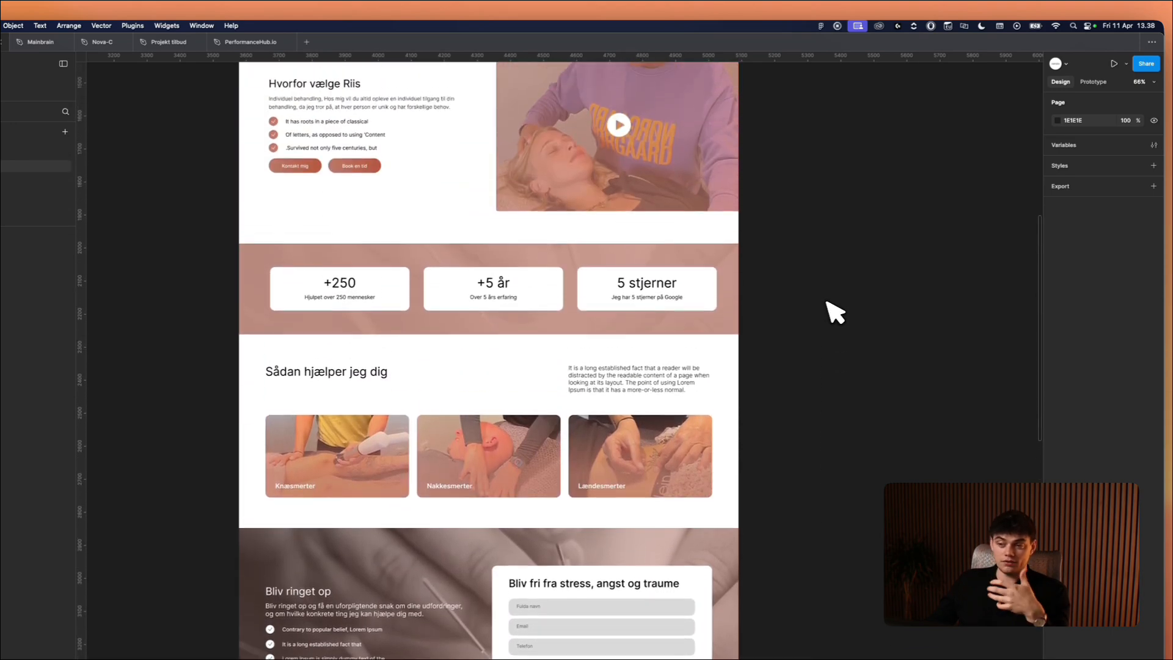
{"action": "scroll", "coordinate": [836, 310], "scroll_direction": "up", "scroll_amount": 5}
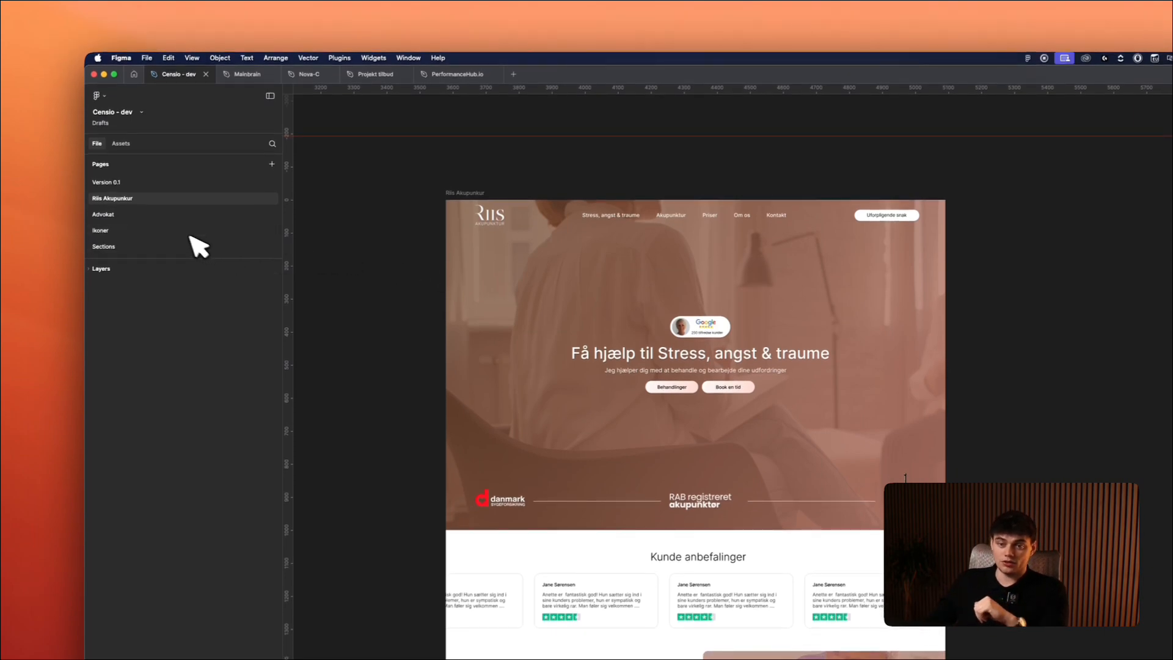
Open the Advokat page and examine the law firm homepage from its hero to the footer and back to the speciality cards.
{"action": "left_click", "coordinate": [136, 212]}
{"action": "scroll", "coordinate": [464, 278], "scroll_direction": "up", "scroll_amount": 15}
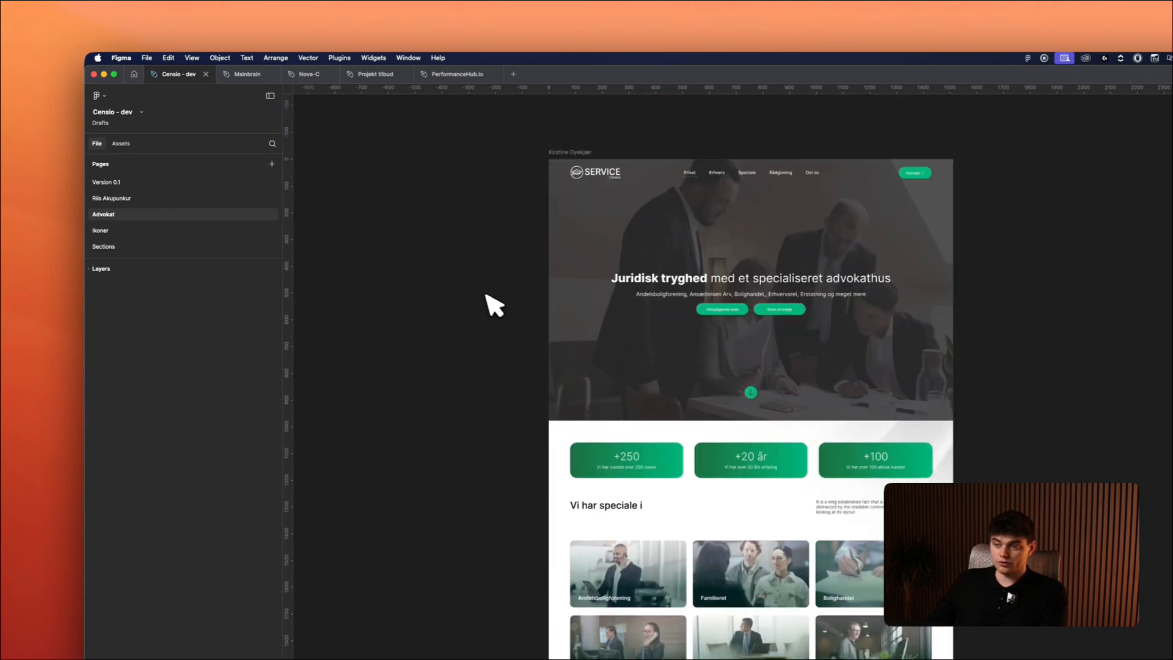
{"action": "scroll", "coordinate": [553, 343], "scroll_direction": "up", "scroll_amount": 5}
{"action": "scroll", "coordinate": [770, 451], "scroll_direction": "down", "scroll_amount": 3}
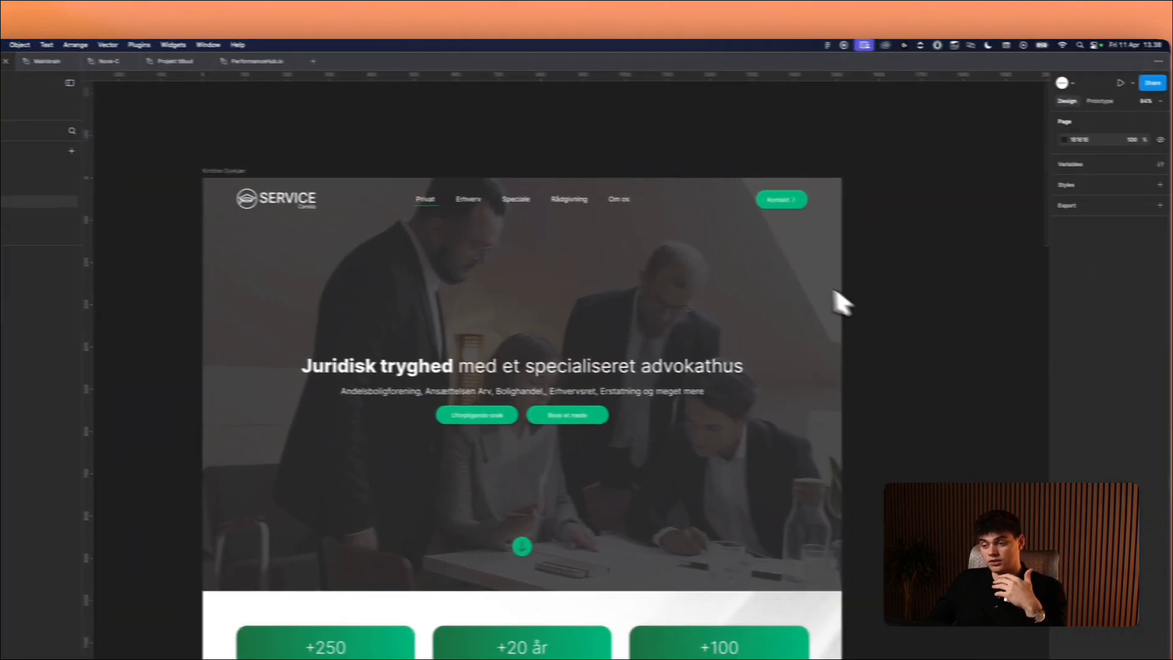
{"action": "scroll", "coordinate": [898, 326], "scroll_direction": "down", "scroll_amount": 15}
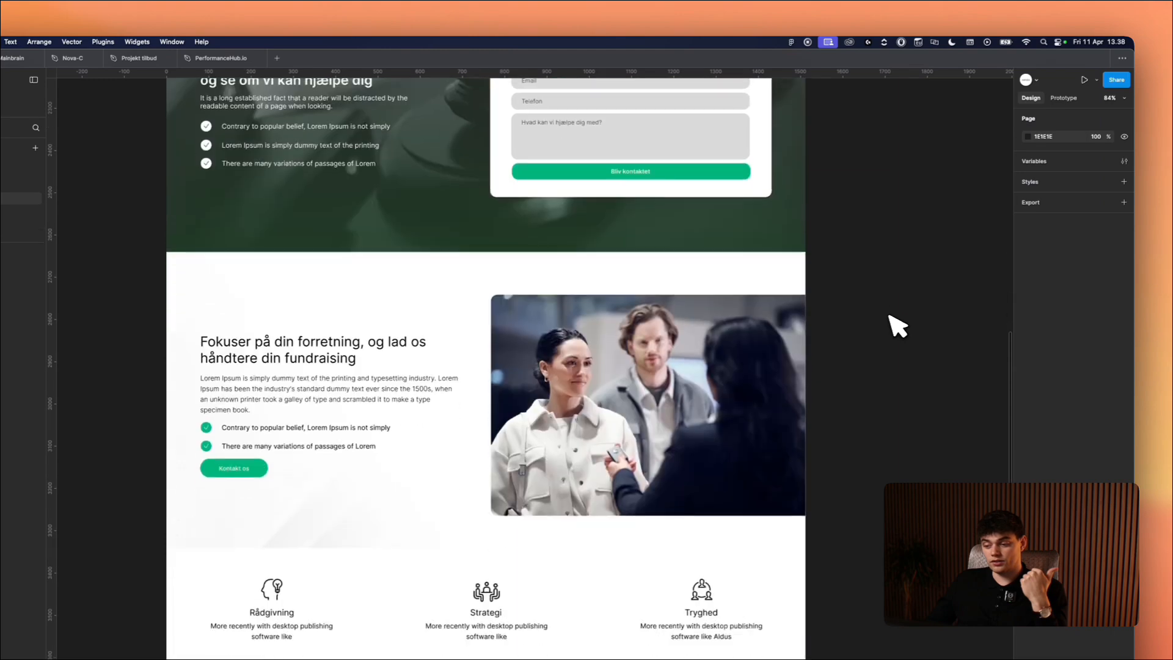
{"action": "scroll", "coordinate": [898, 326], "scroll_direction": "down", "scroll_amount": 15}
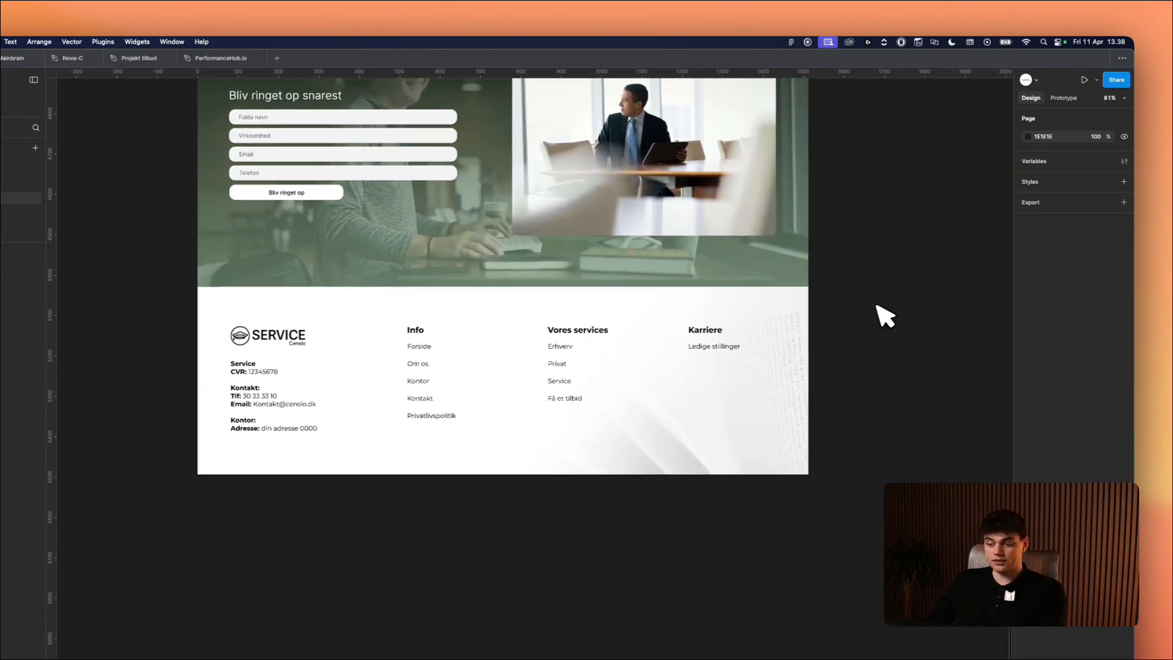
{"action": "scroll", "coordinate": [886, 316], "scroll_direction": "down", "scroll_amount": 5}
{"action": "scroll", "coordinate": [880, 317], "scroll_direction": "up", "scroll_amount": 8}
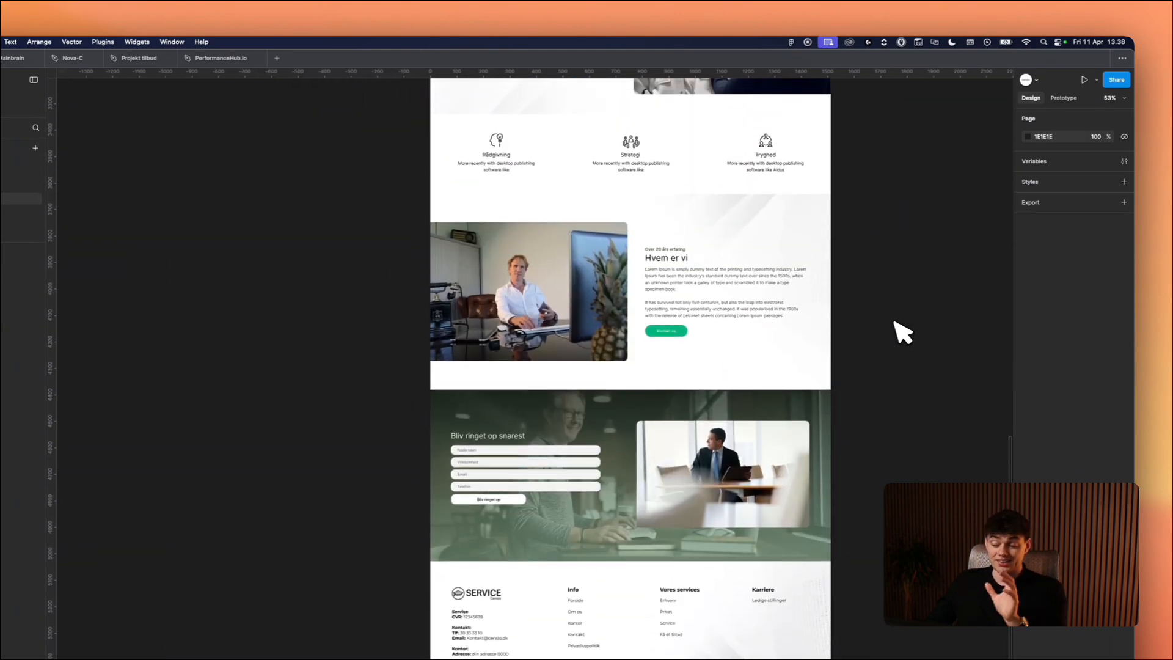
{"action": "scroll", "coordinate": [908, 346], "scroll_direction": "up", "scroll_amount": 10}
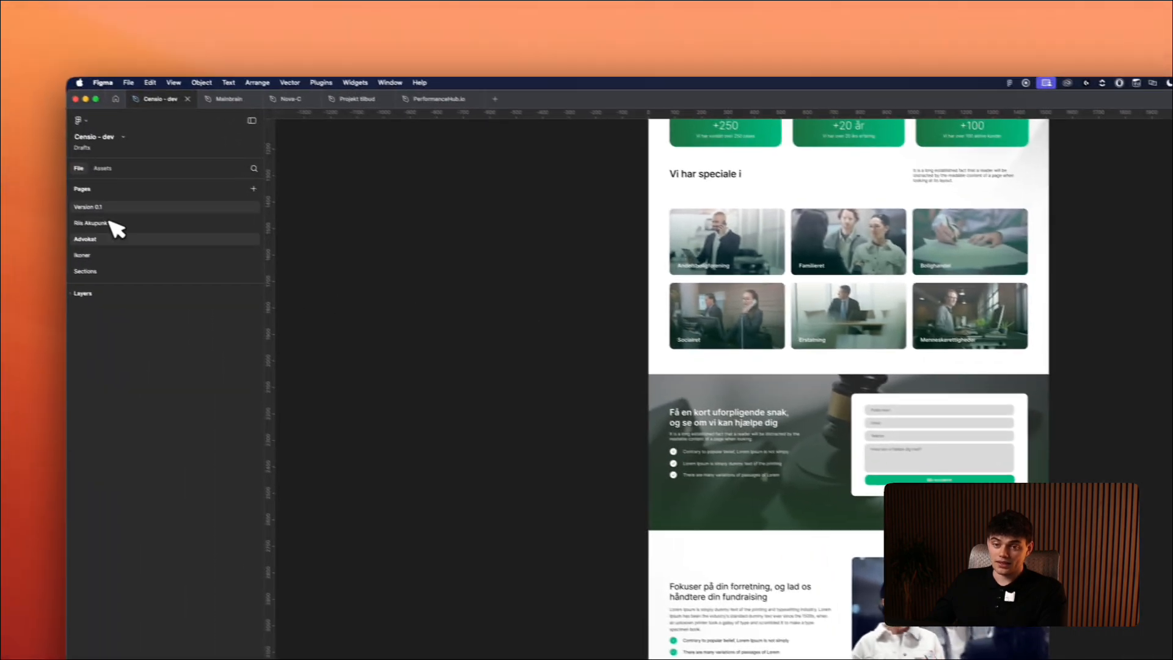
Open the Version 0.1 page and look at the header variants and the Template 1 hero.
{"action": "left_click", "coordinate": [89, 207]}
{"action": "scroll", "coordinate": [432, 262], "scroll_direction": "up", "scroll_amount": 5}
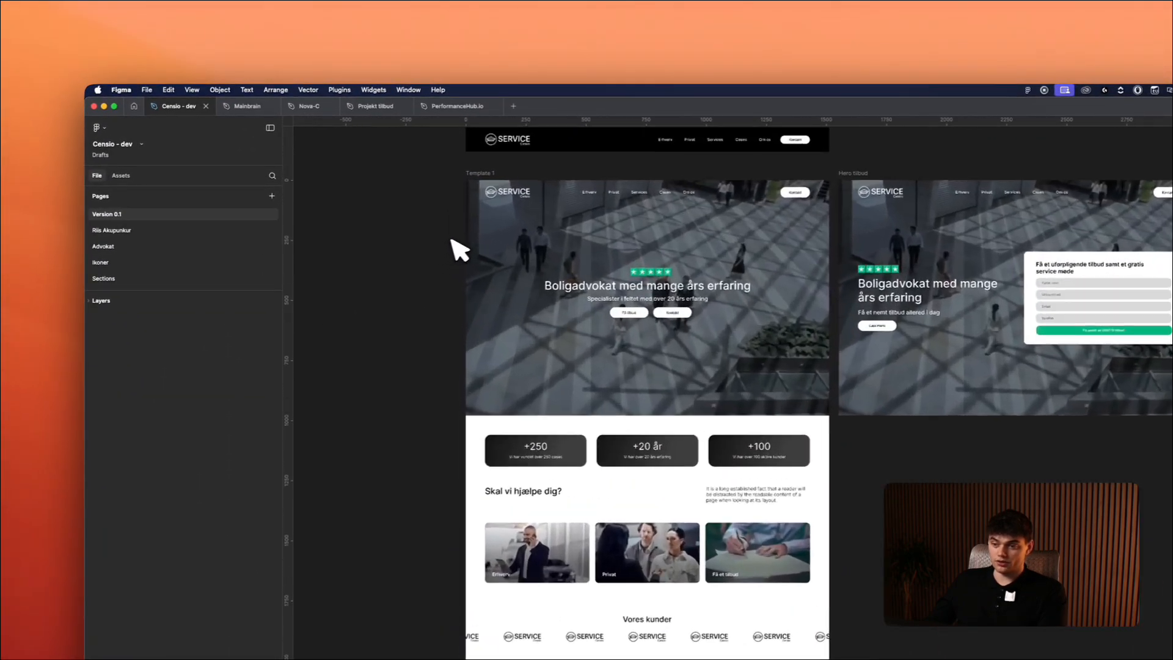
{"action": "scroll", "coordinate": [459, 249], "scroll_direction": "up", "scroll_amount": 3}
{"action": "scroll", "coordinate": [501, 264], "scroll_direction": "up", "scroll_amount": 3}
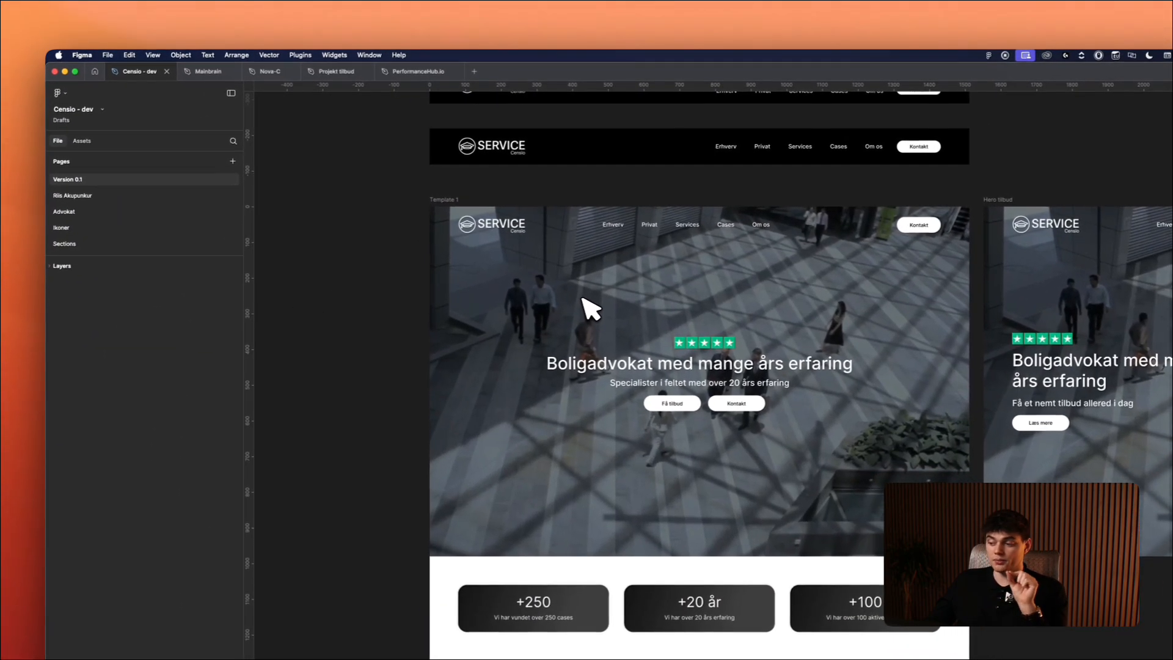
{"action": "scroll", "coordinate": [342, 319], "scroll_direction": "down", "scroll_amount": 2}
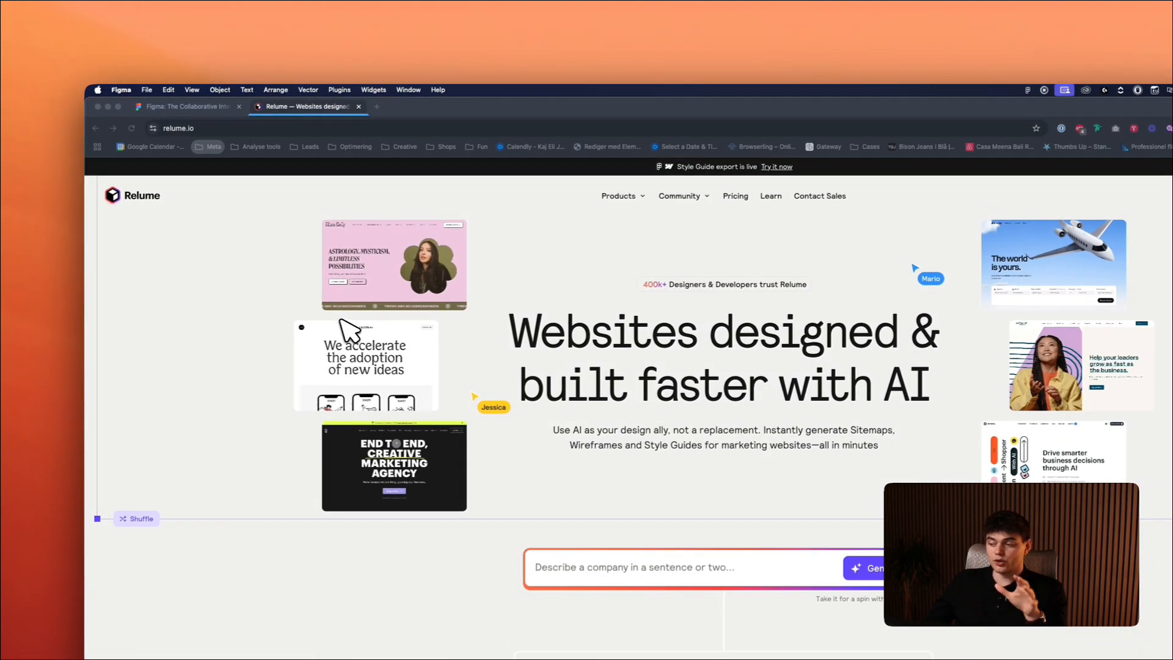
In Chrome, view the Figma website and open censio.dk in a new browser tab.
{"action": "left_click", "coordinate": [223, 107]}
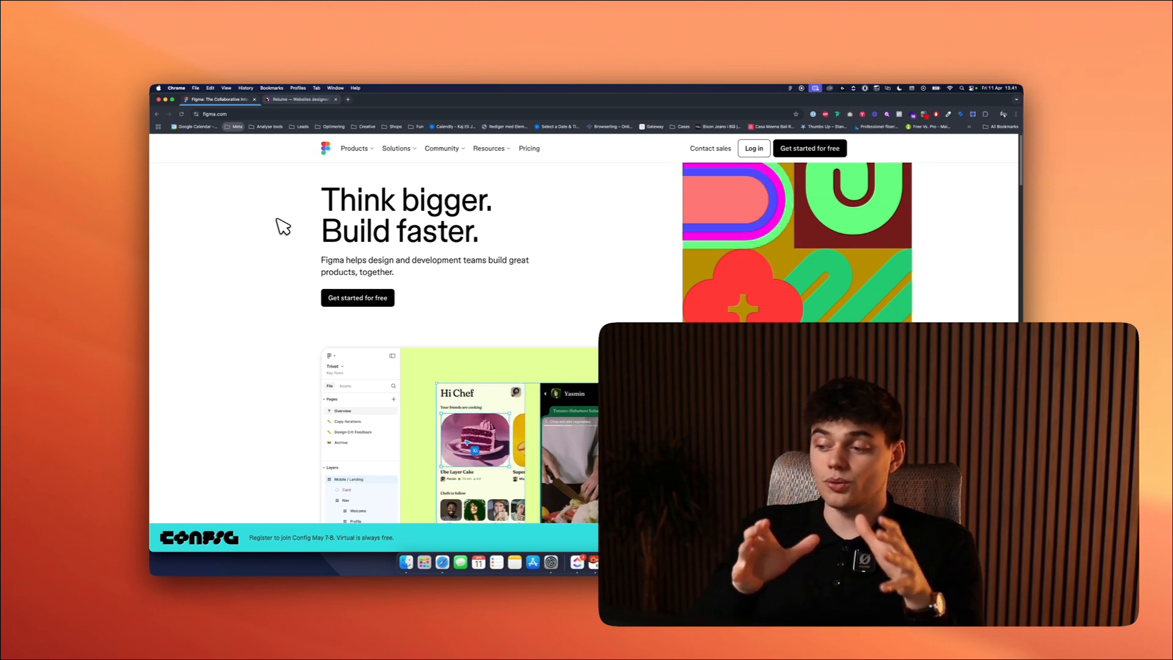
{"action": "type", "text": "censio.dk"}
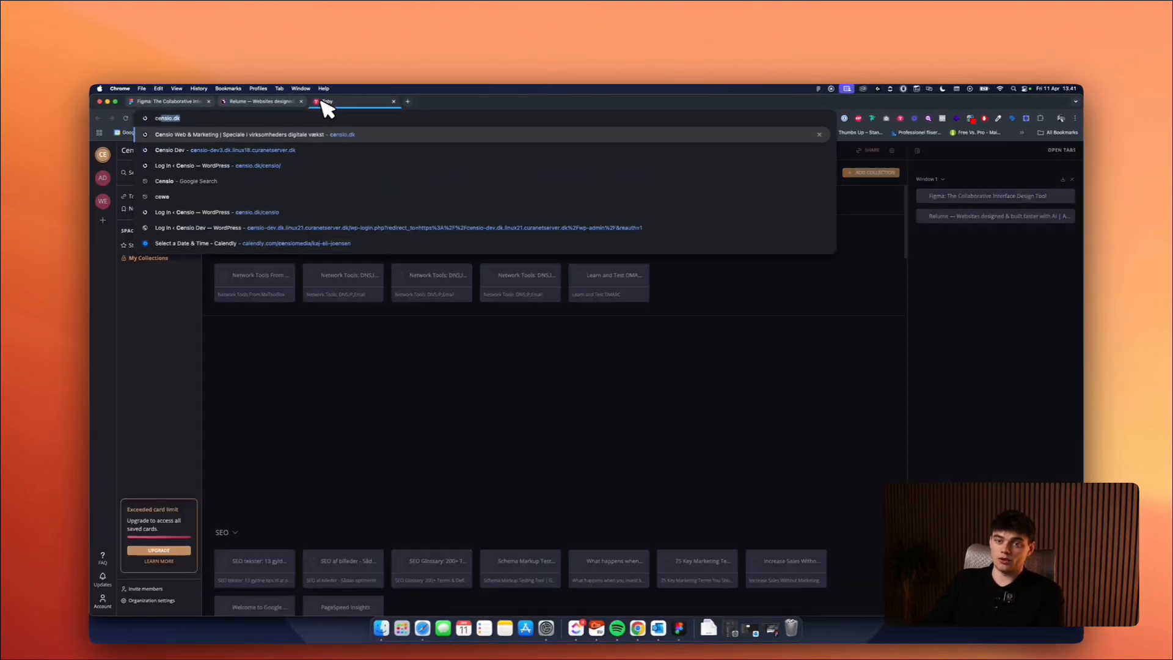
{"action": "key", "text": "Return"}
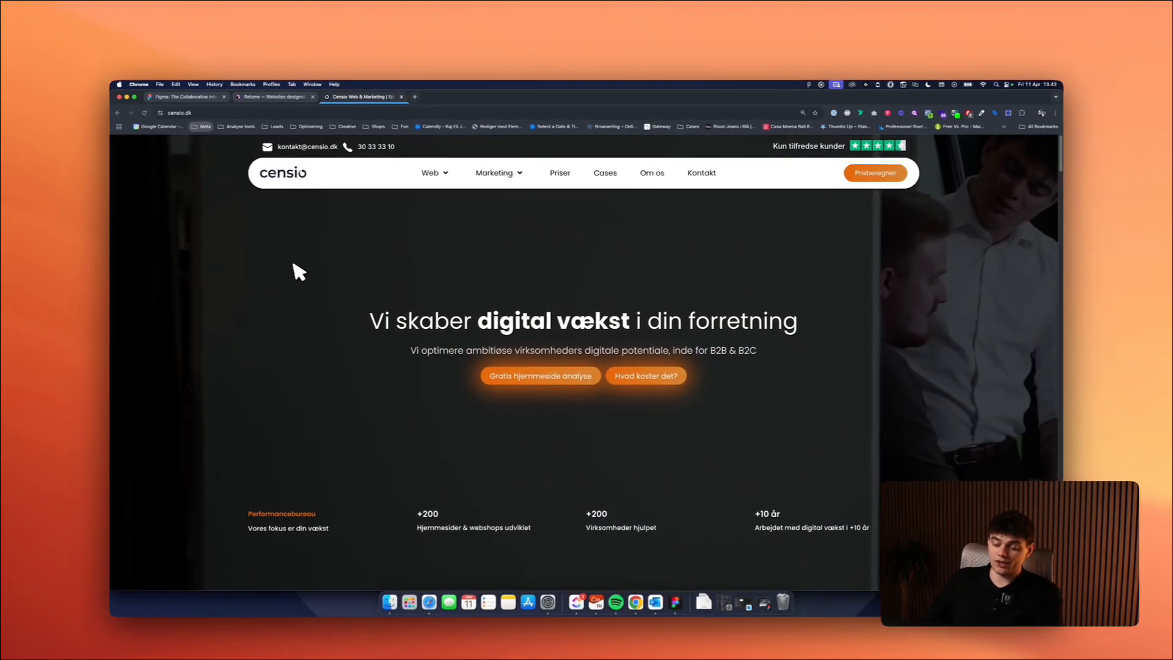
Open performancehub.io in another new browser tab.
{"action": "key", "text": "super+t"}
{"action": "type", "text": "p"}
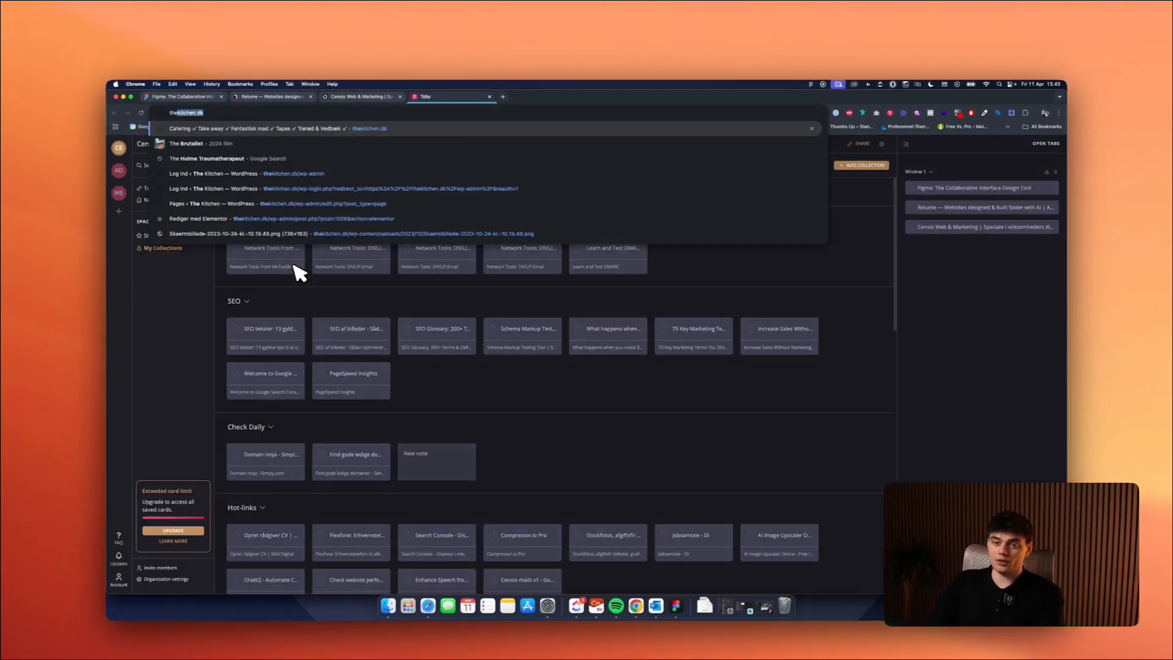
{"action": "type", "text": "erformancehub.io"}
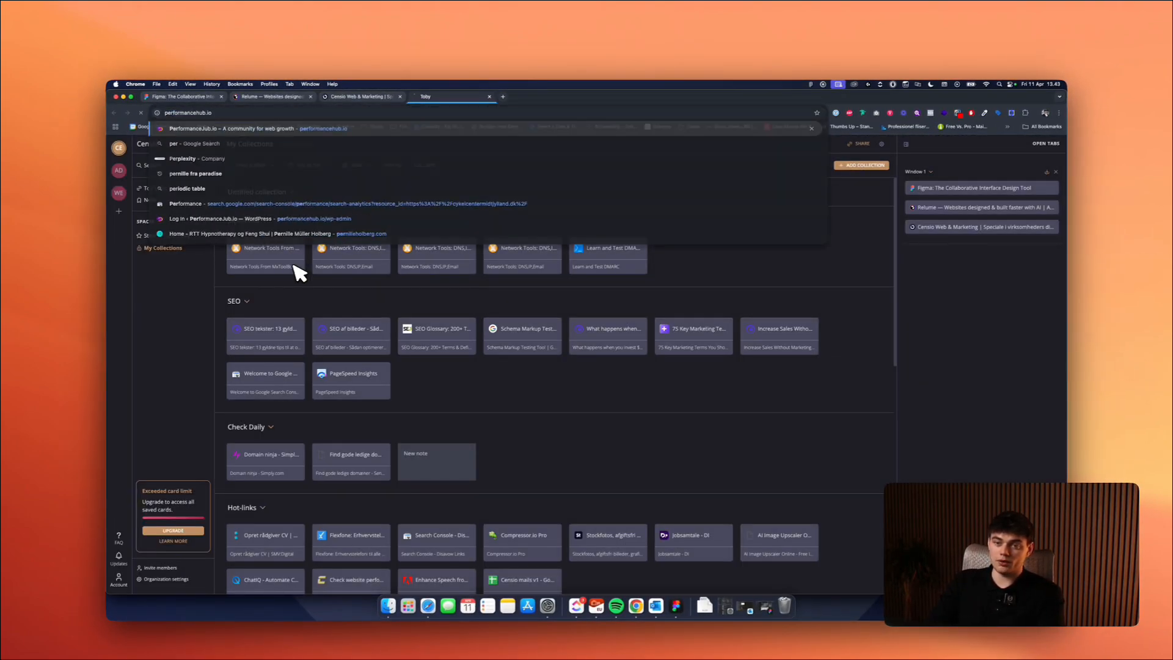
{"action": "key", "text": "Return"}
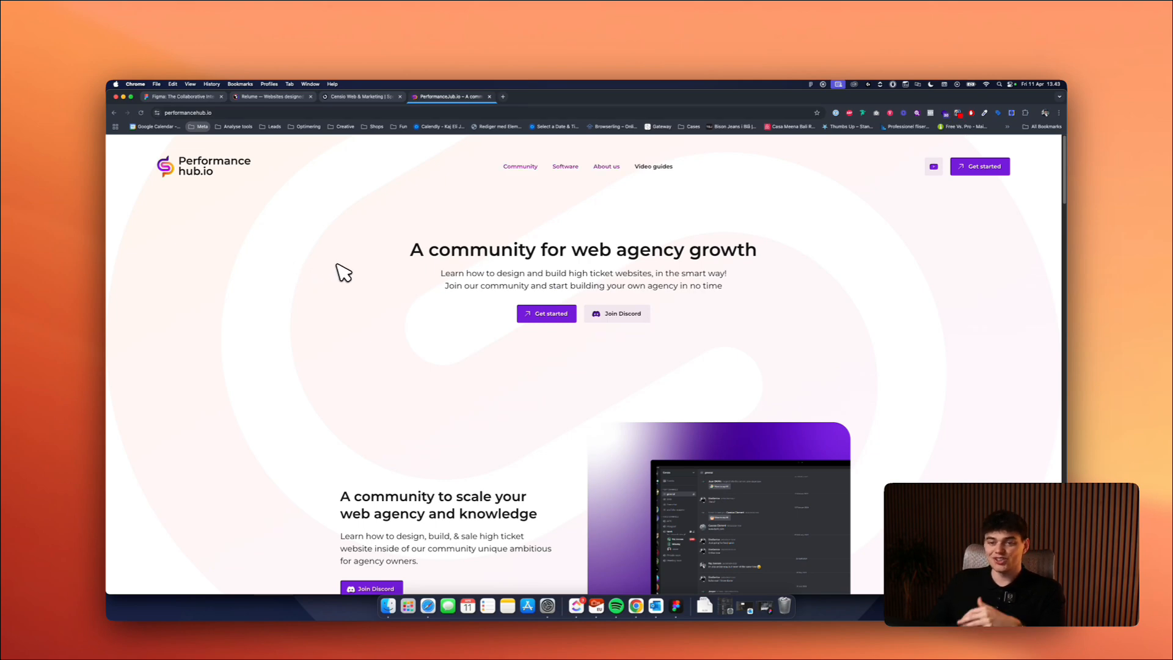